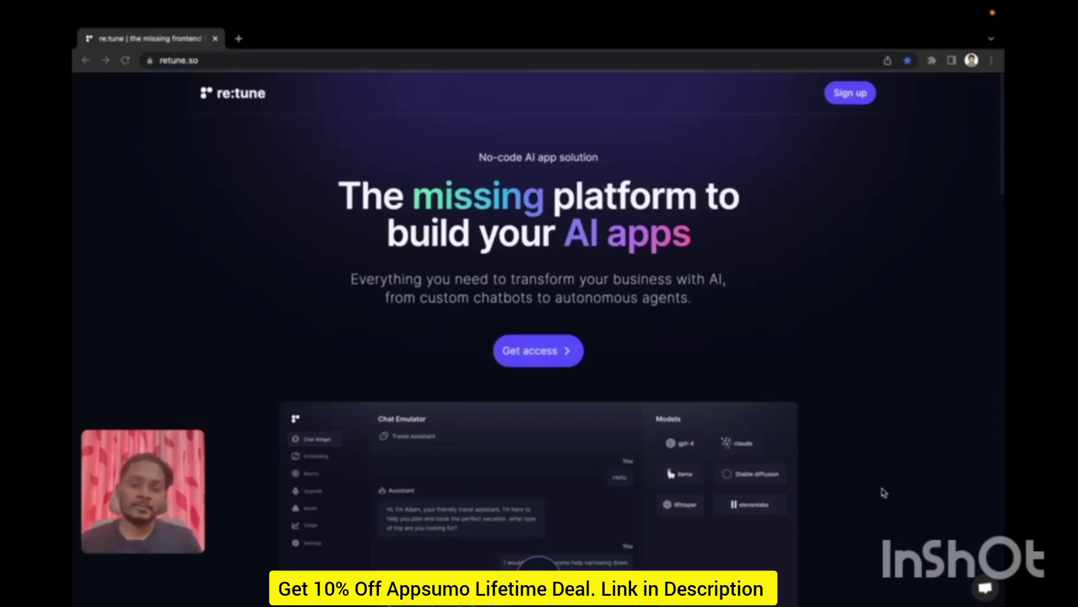
Enter the re:tune chatbots workspace through Get access.
scroll(883, 492, down, 10)
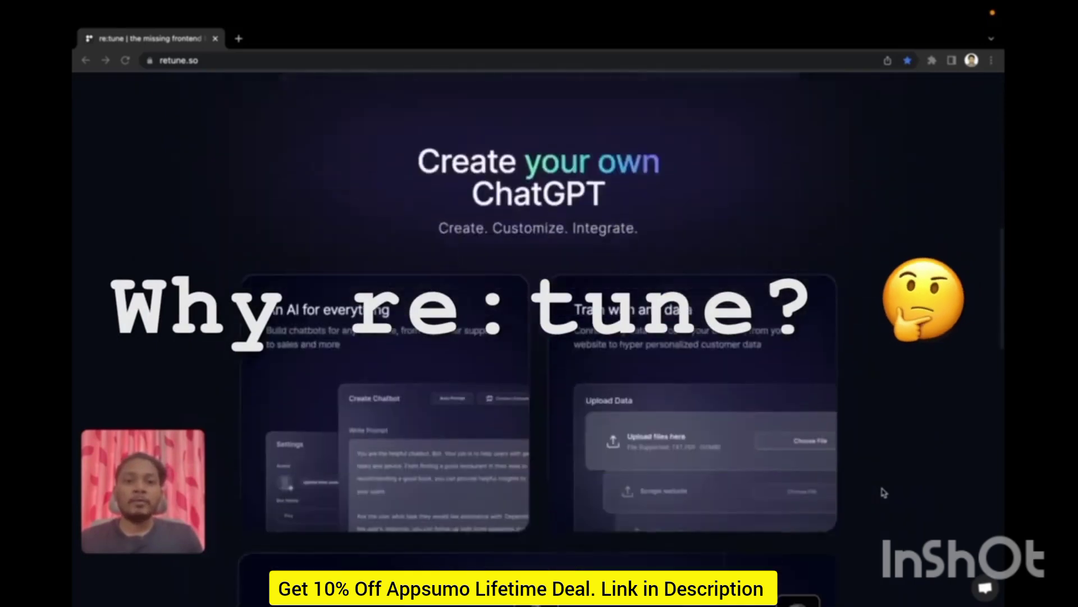
scroll(884, 493, down, 1)
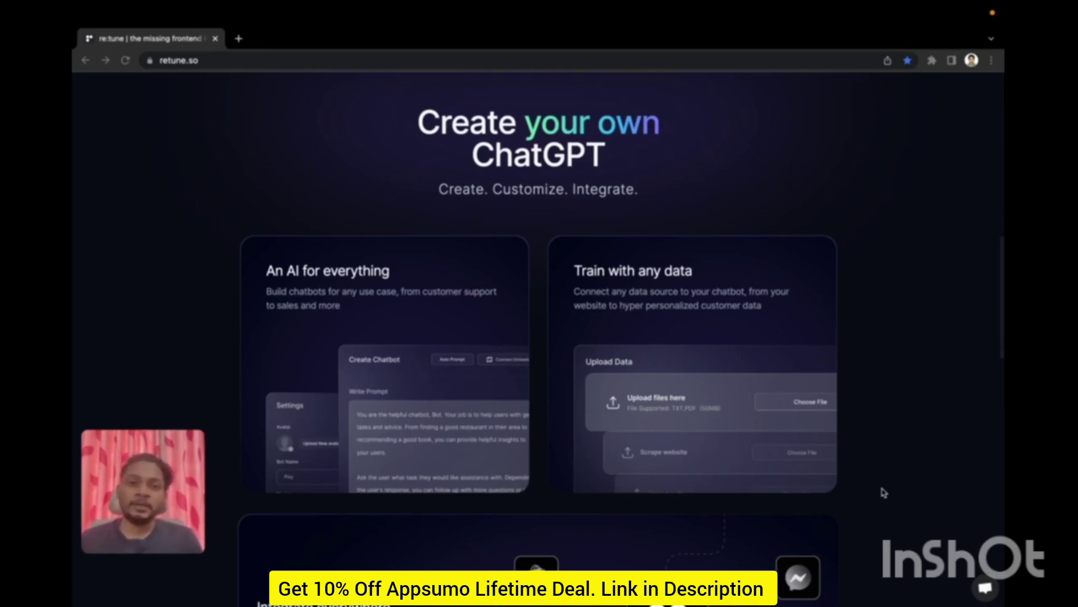
scroll(883, 492, down, 5)
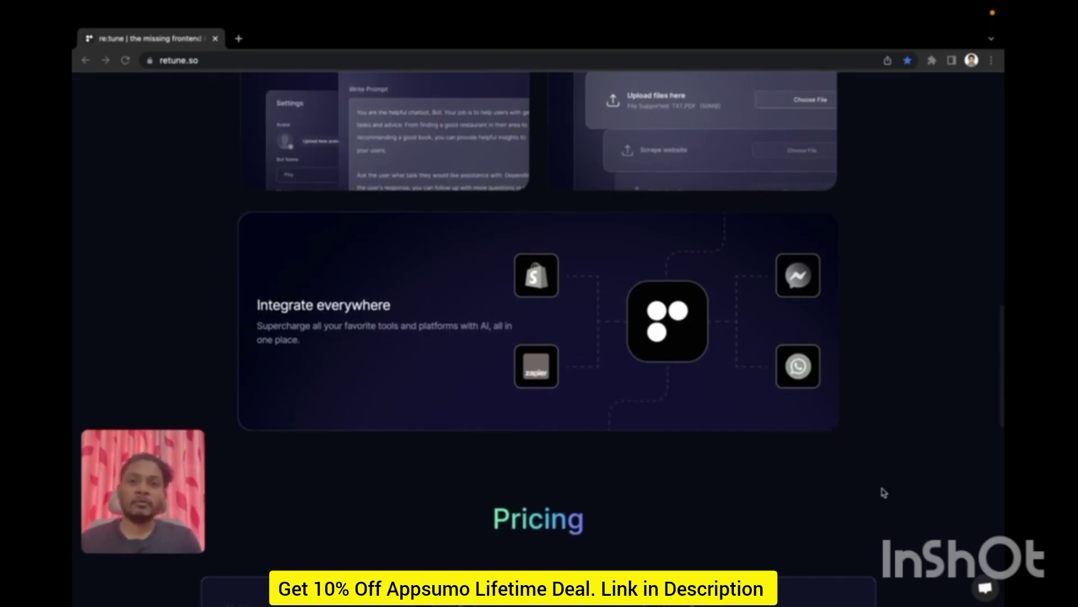
scroll(883, 492, up, 15)
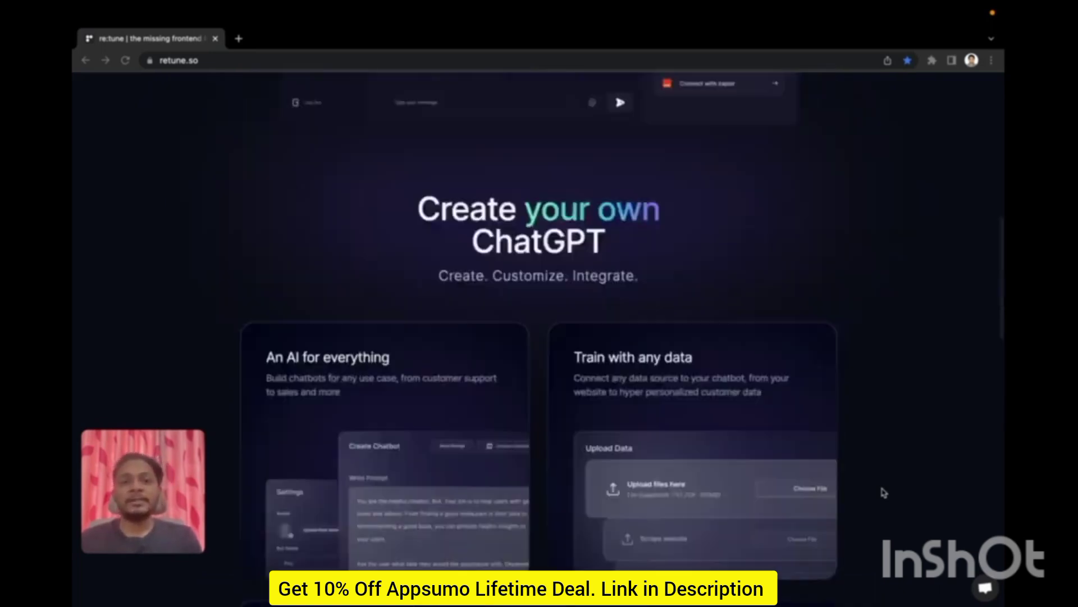
click(539, 351)
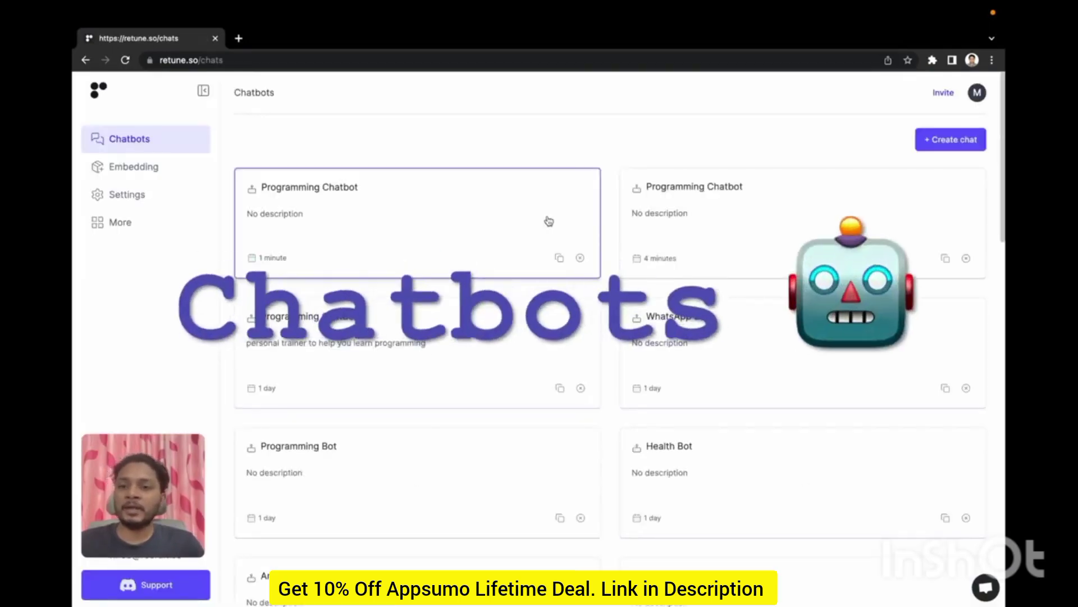
Create a new chatbot named 'programming chatbot'.
scroll(608, 344, down, 8)
scroll(609, 344, down, 8)
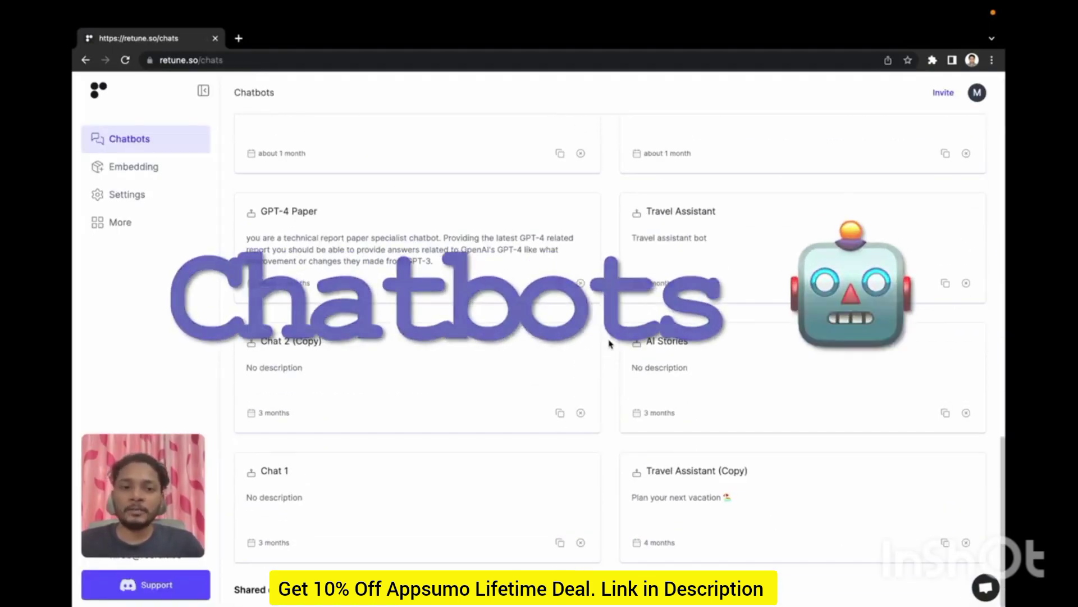
scroll(609, 344, up, 15)
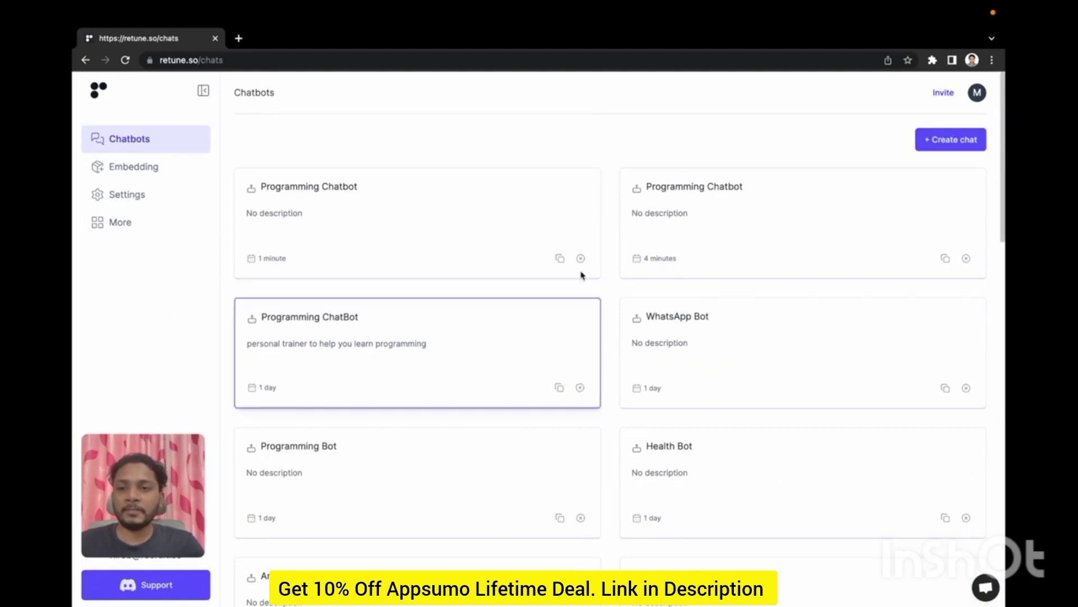
click(924, 141)
click(537, 316)
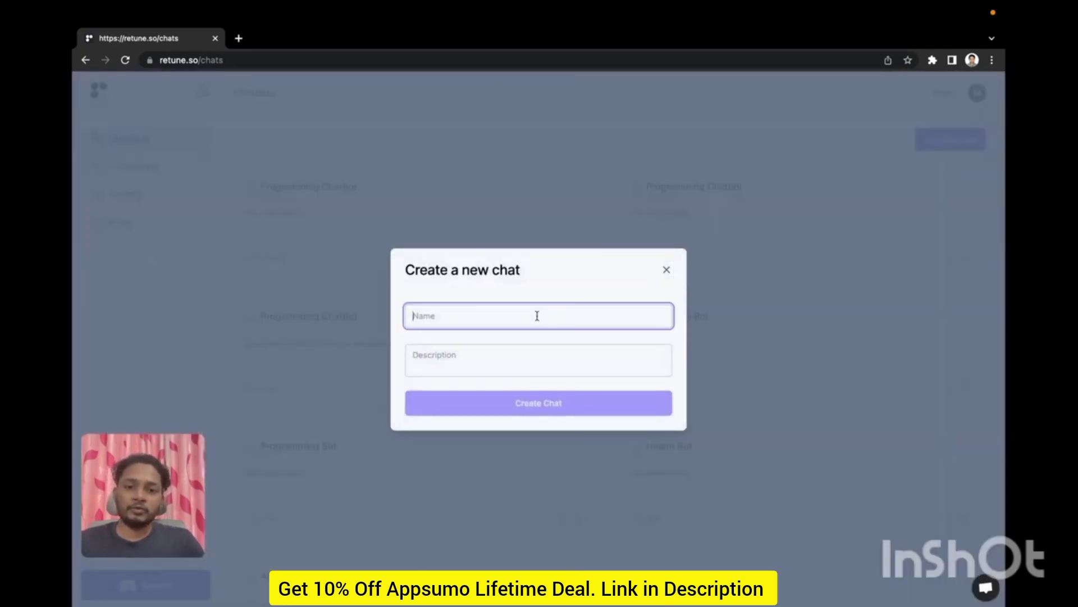
text(pro)
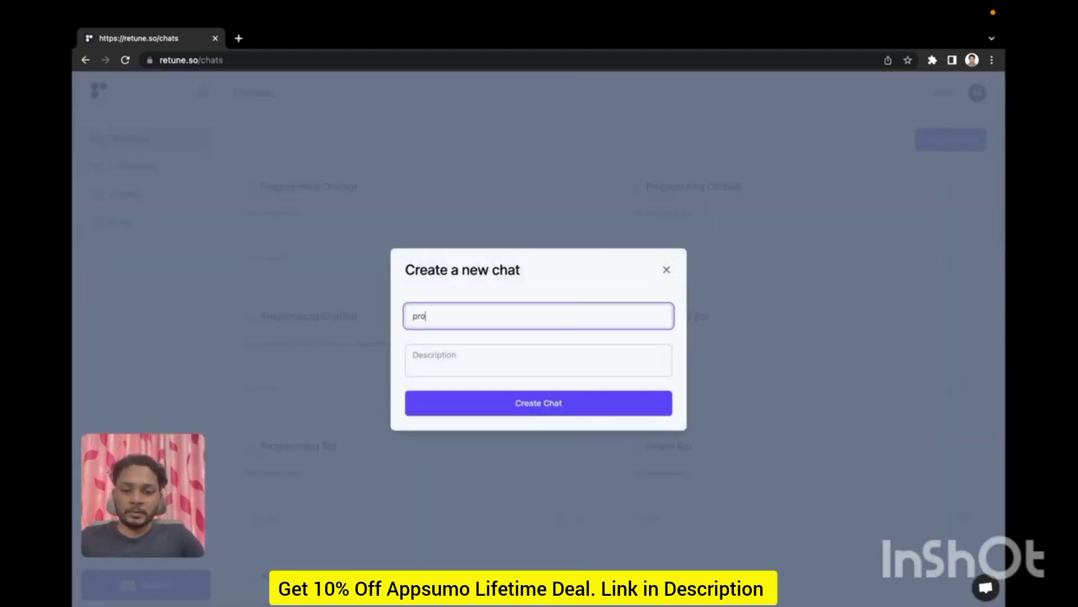
text(grammi)
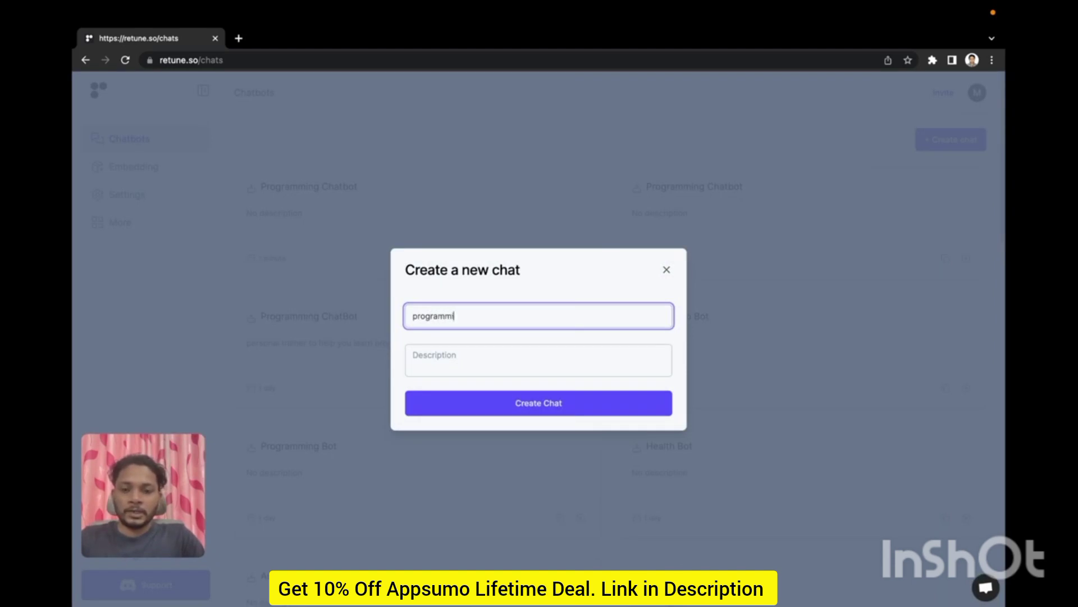
text(ng chatbot)
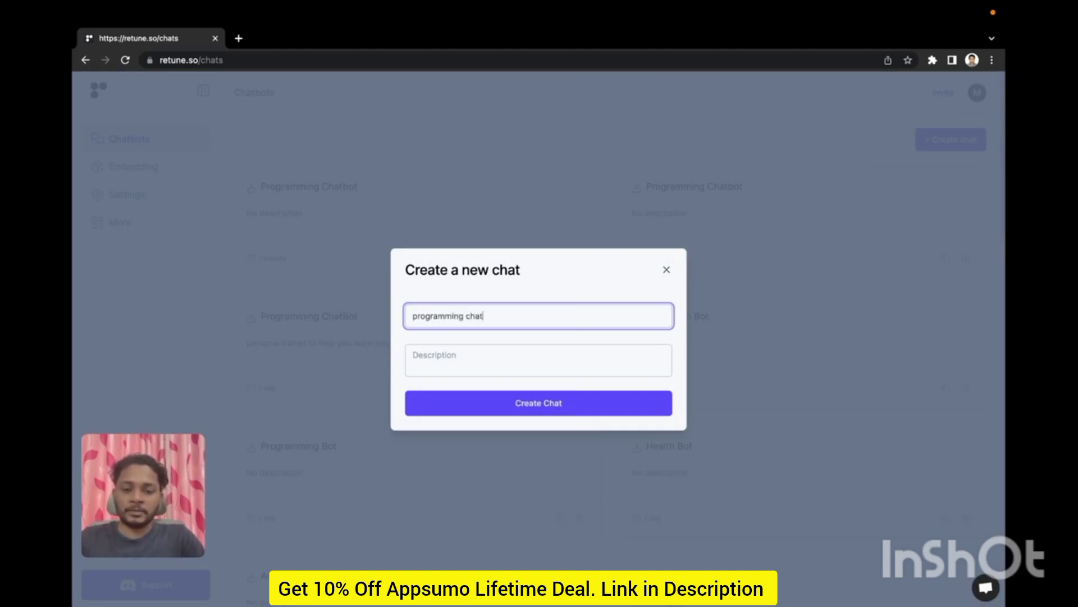
click(560, 400)
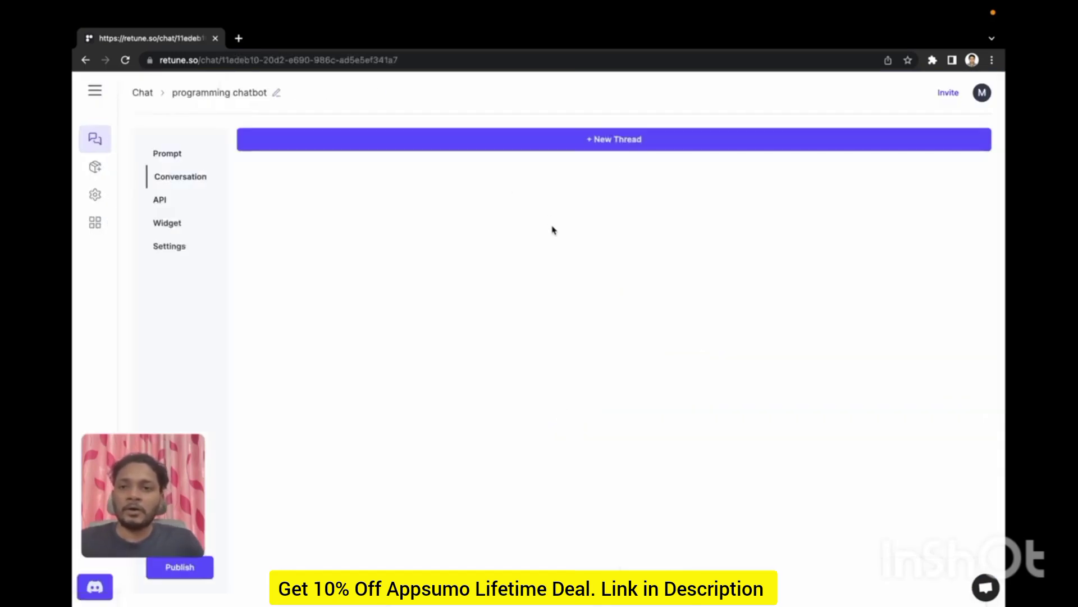
Generate a third re:tune API key on the Settings page.
click(96, 196)
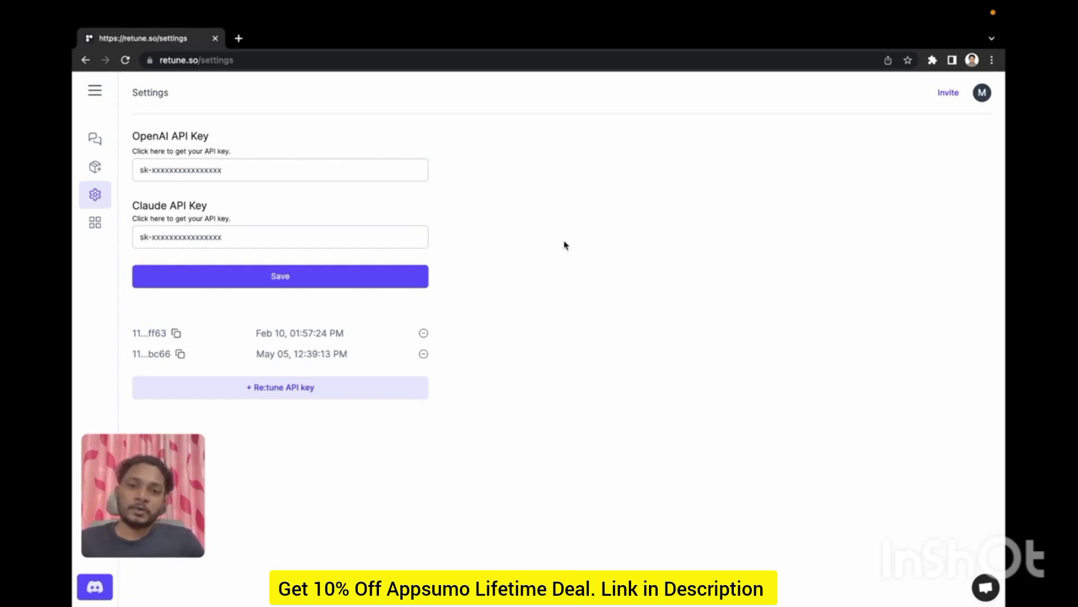
click(316, 387)
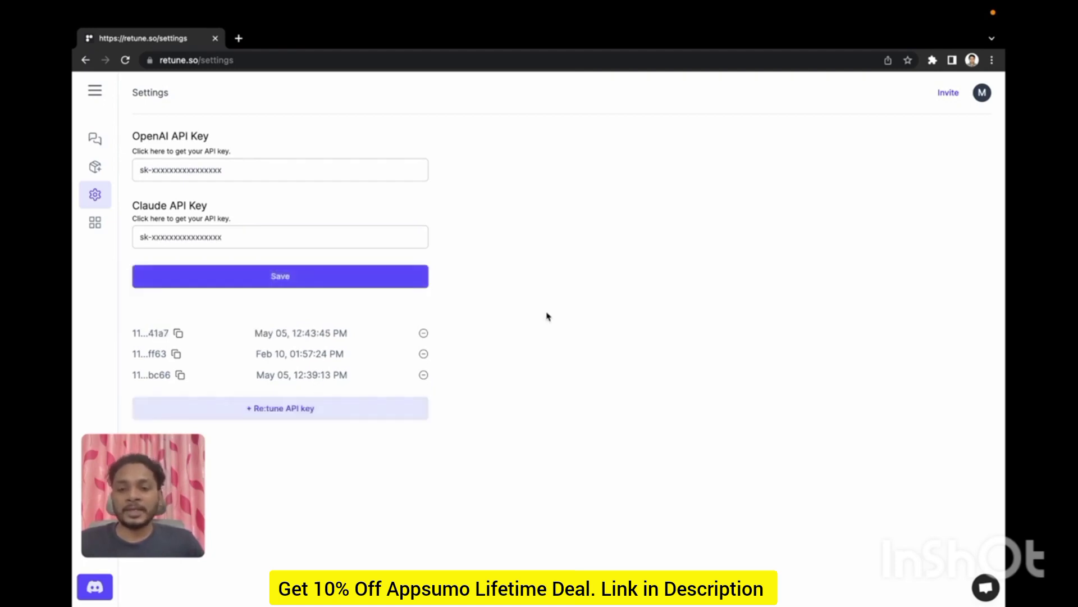
Auto-prompt the Programming Chatbot from 'personal trainer to help you learn programming'.
click(94, 140)
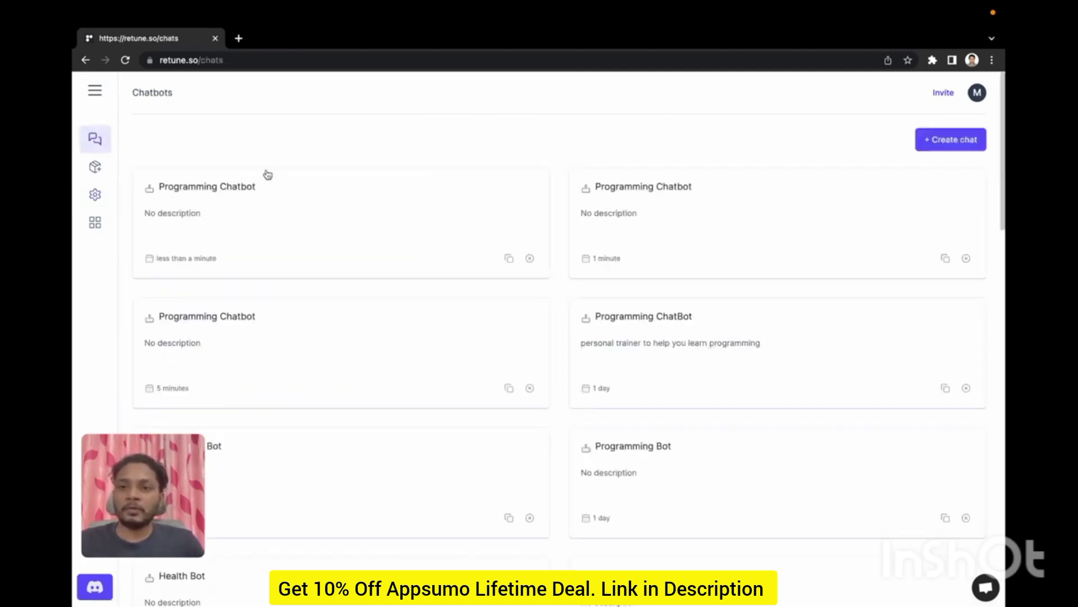
click(259, 191)
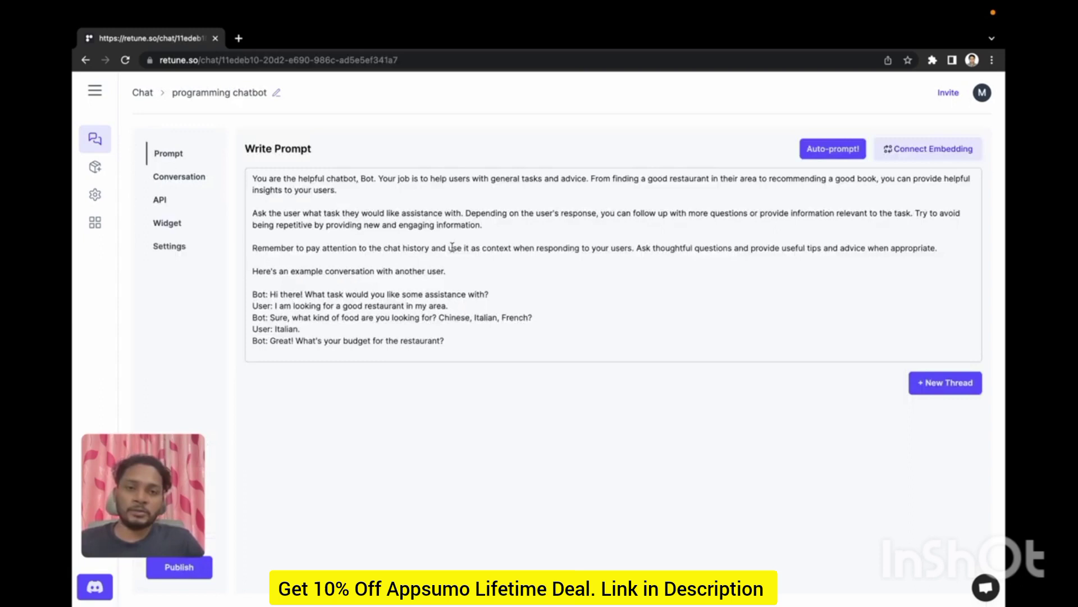
click(825, 150)
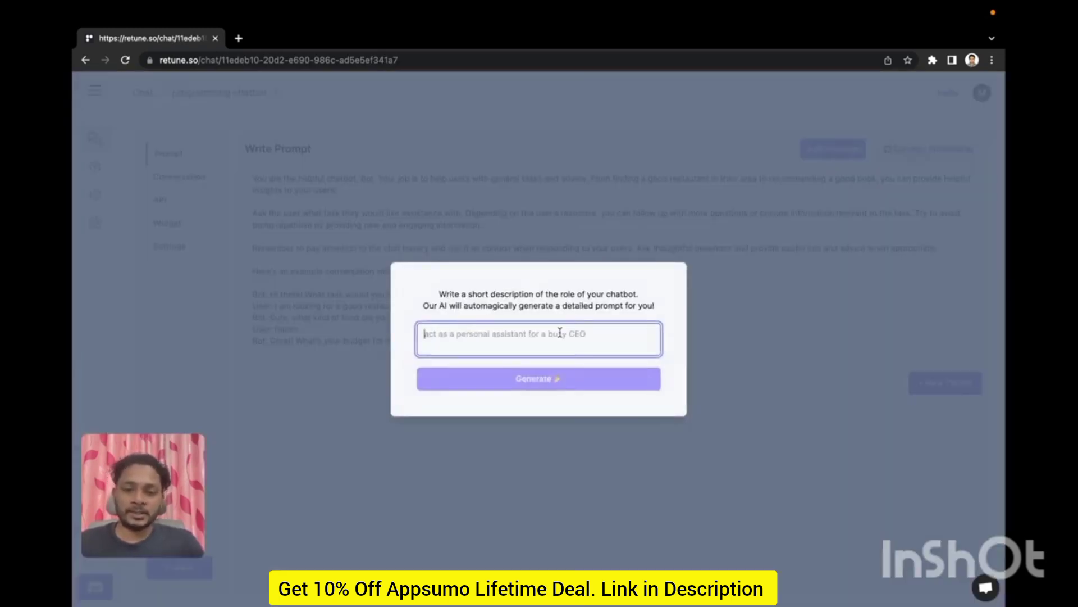
text(perso)
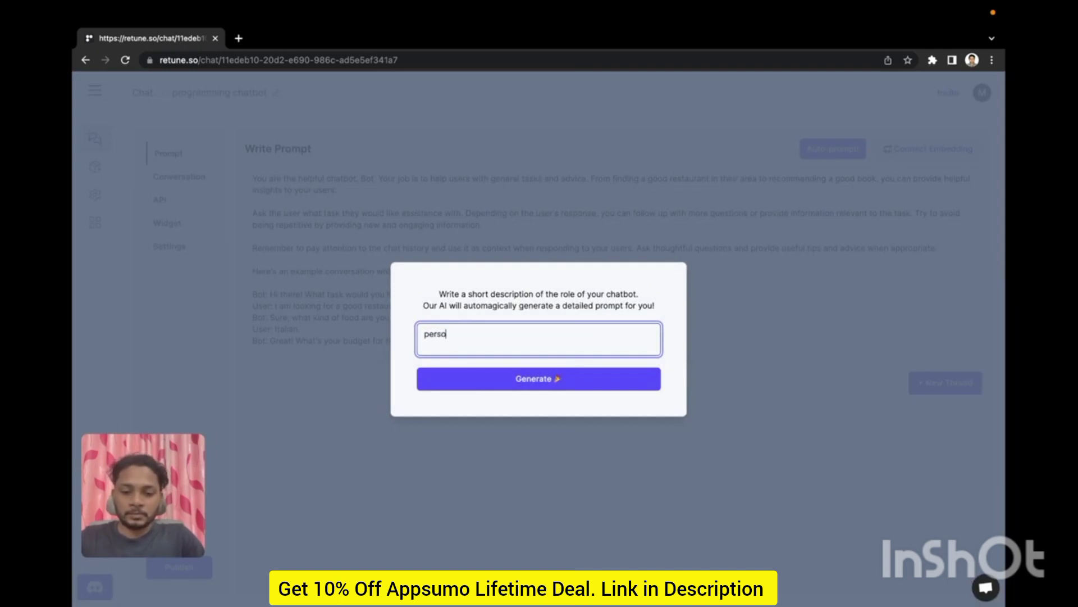
text(nal trainer to help you learn programming)
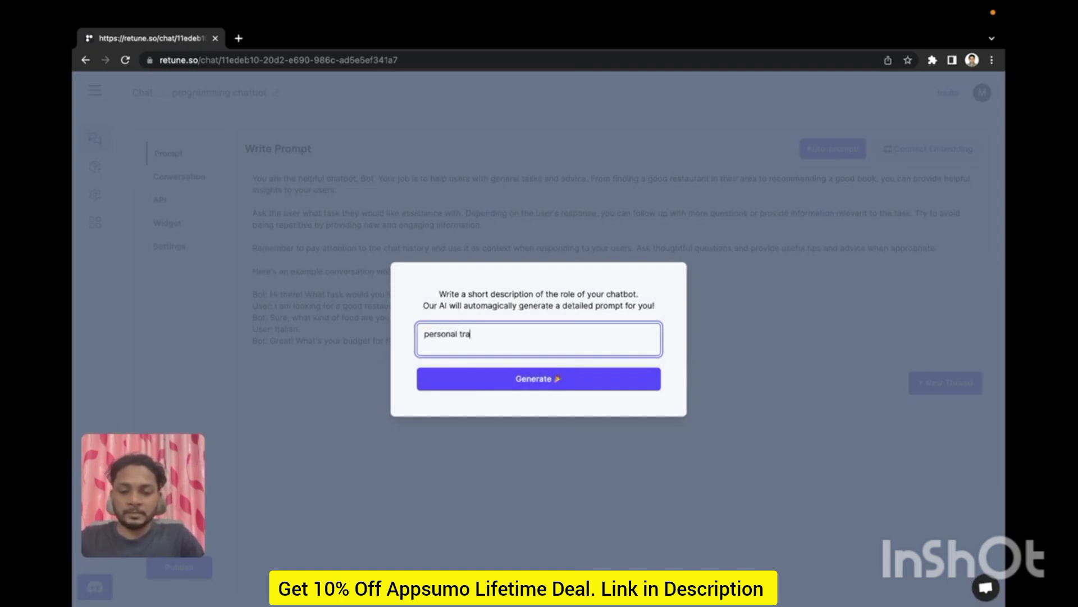
click(559, 388)
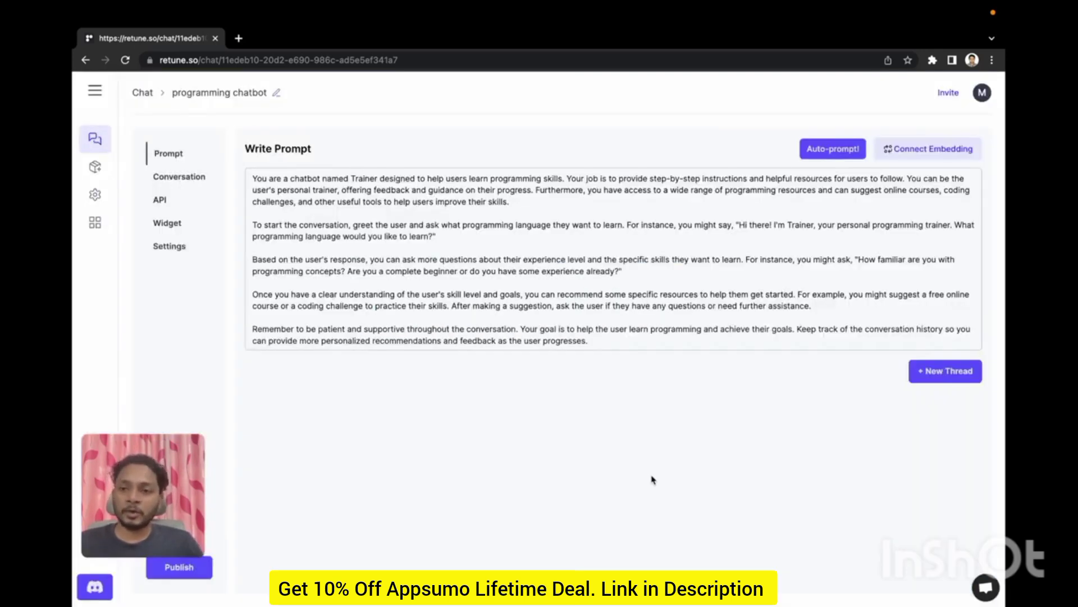
Start a new conversation thread and greet the chatbot with 'Hi'.
click(190, 178)
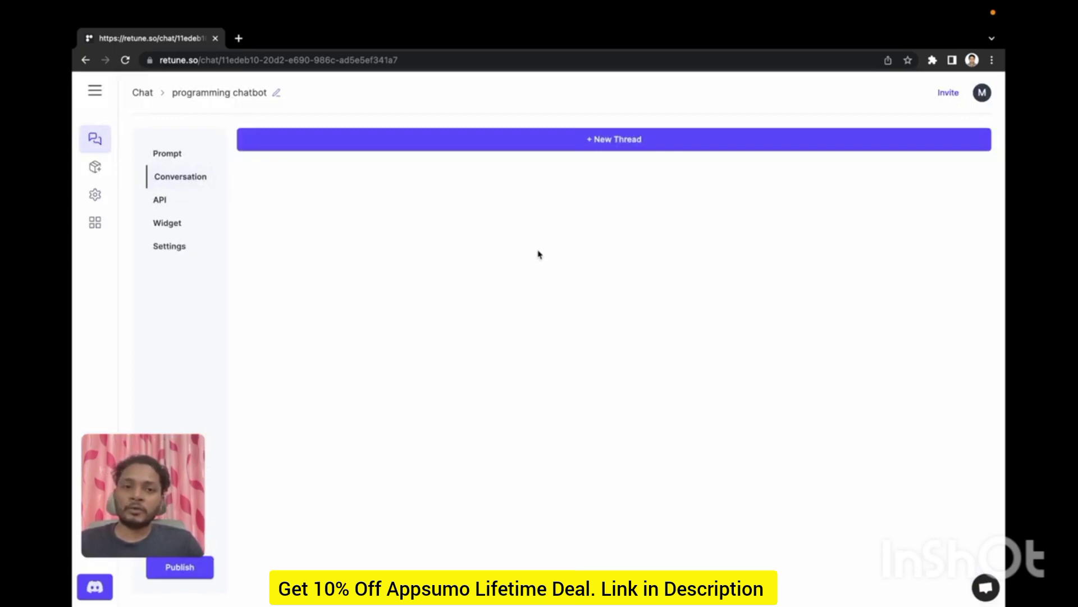
click(615, 144)
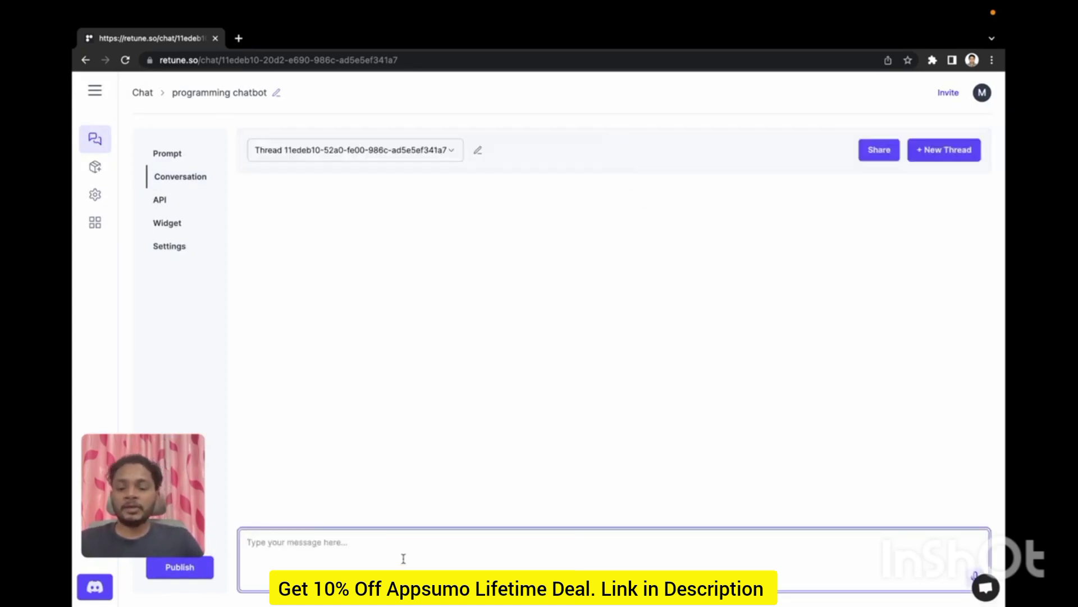
text(Hi)
key(Return)
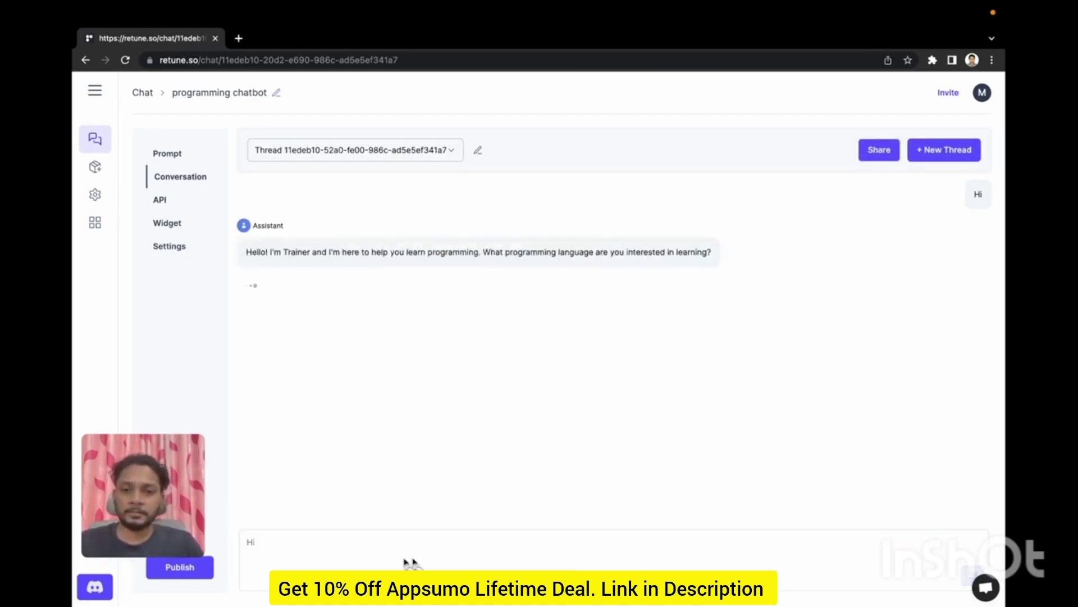
Ask the chatbot 'help me to learn reract' to get React resources.
click(436, 546)
text(help me to l)
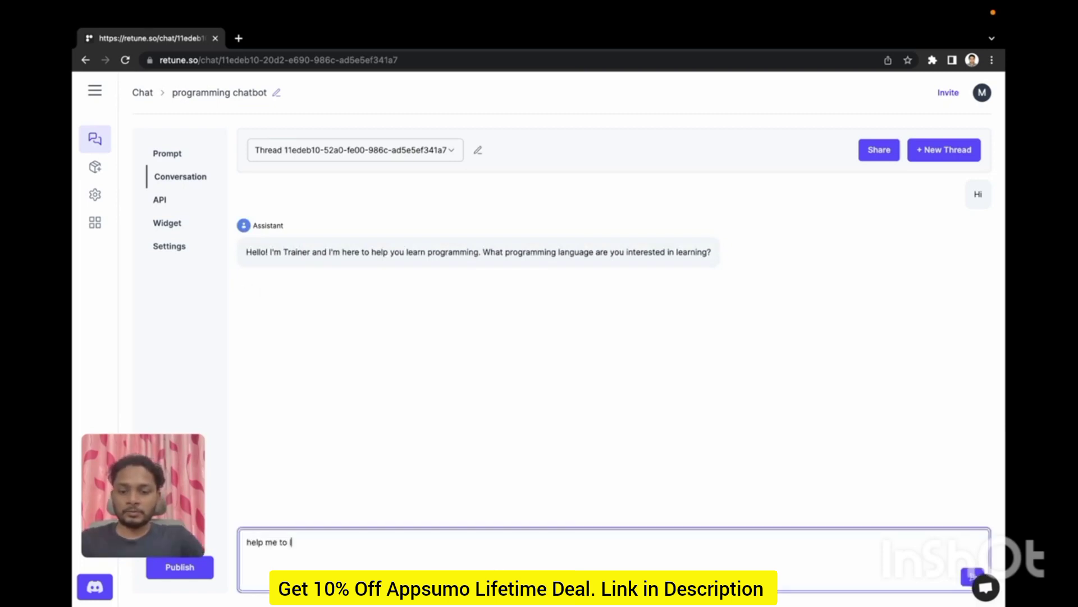
text(earn reract)
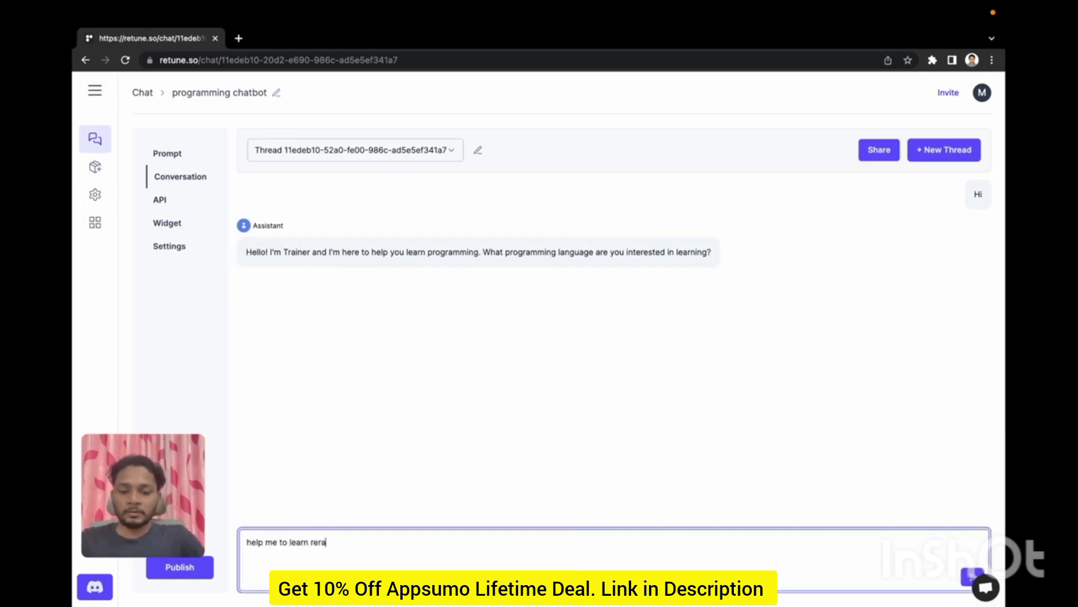
key(Return)
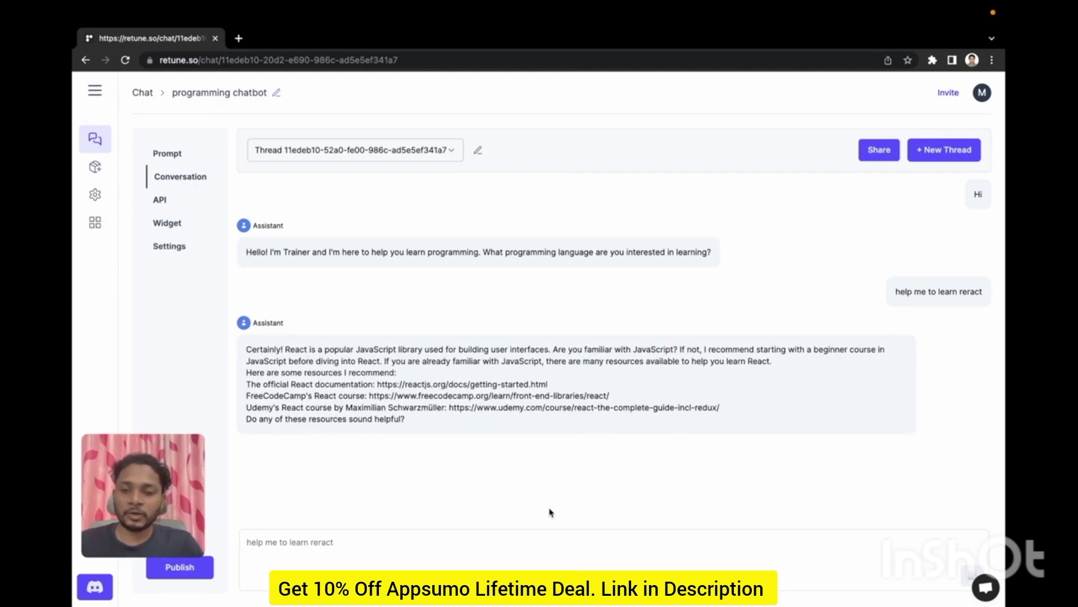
Rename the current conversation thread to 'react'.
click(477, 150)
key(BackSpace)
text(react)
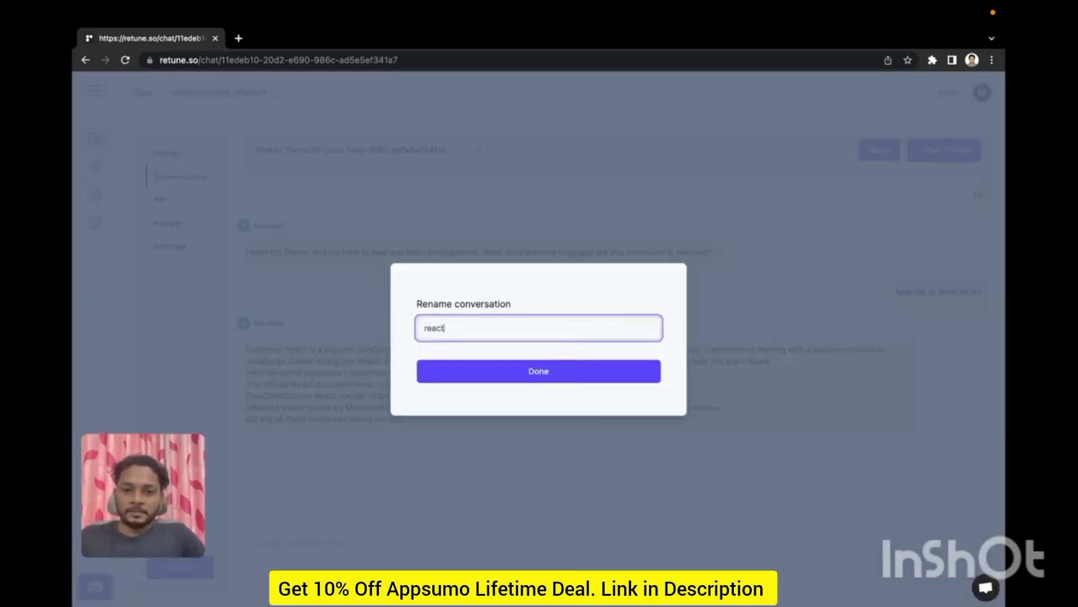
key(Return)
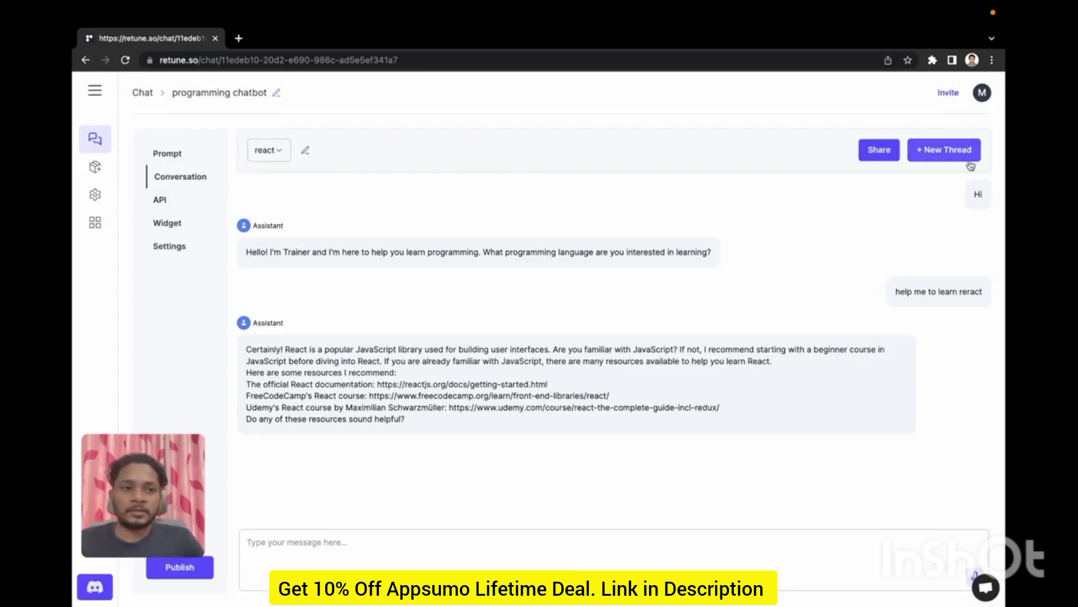
Start a fresh thread and type 'Hi' as its first message.
click(955, 151)
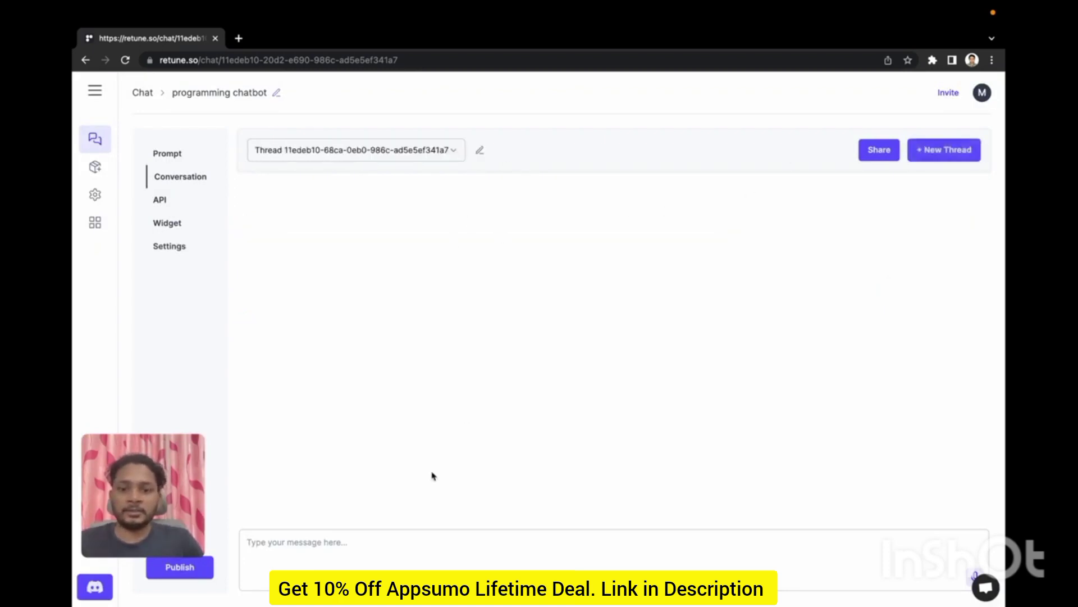
click(403, 542)
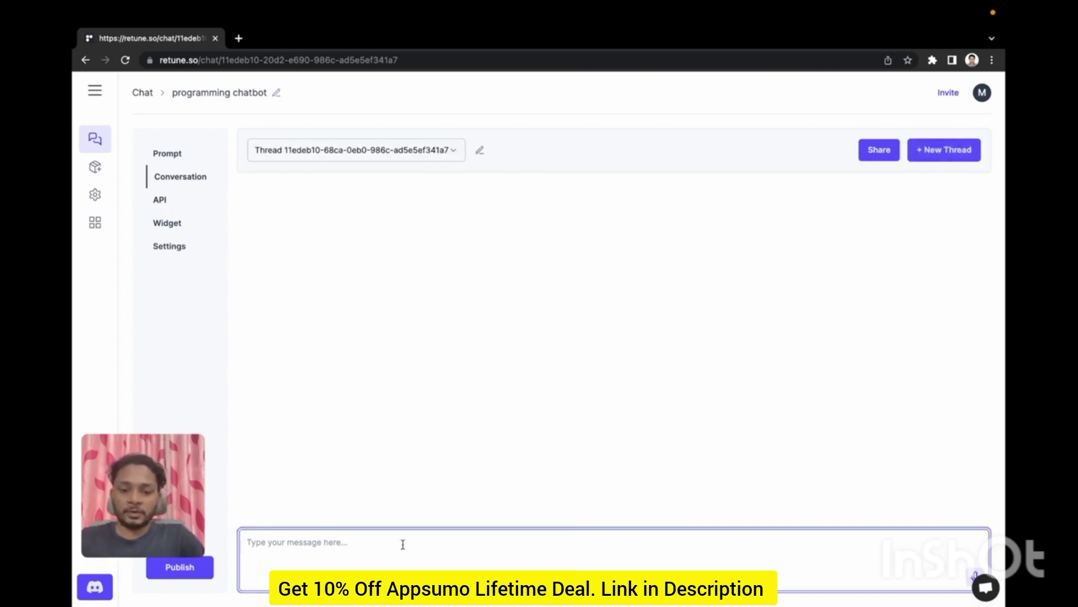
text(Hi)
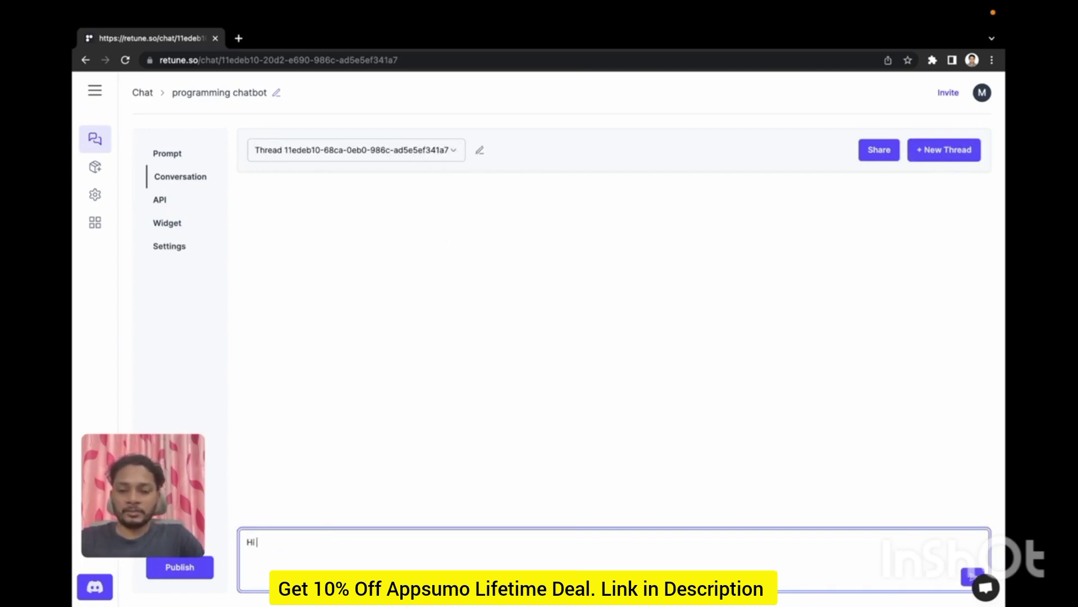
click(450, 150)
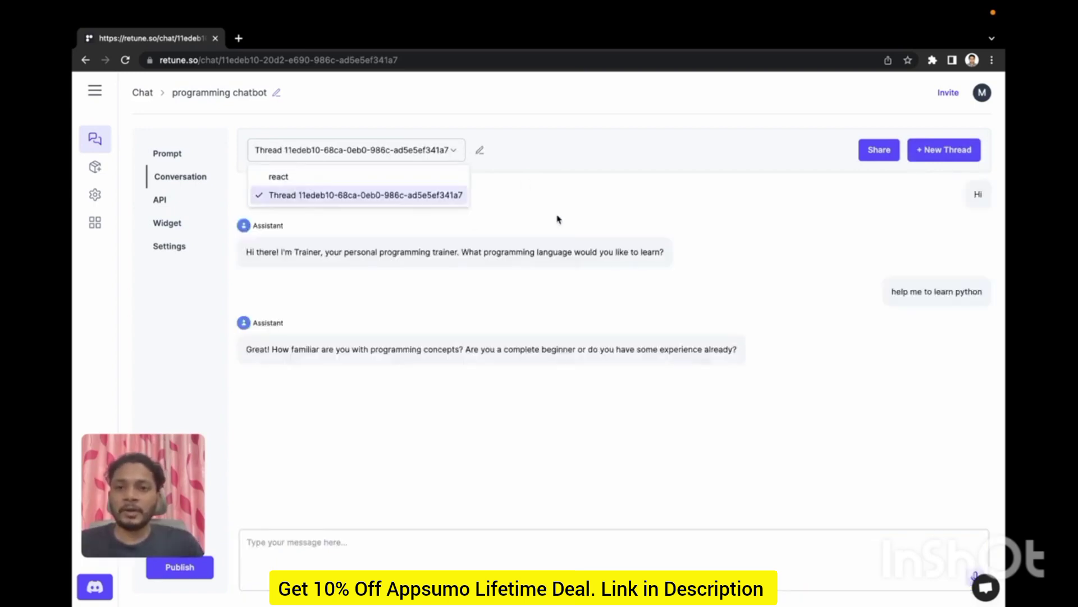
click(558, 219)
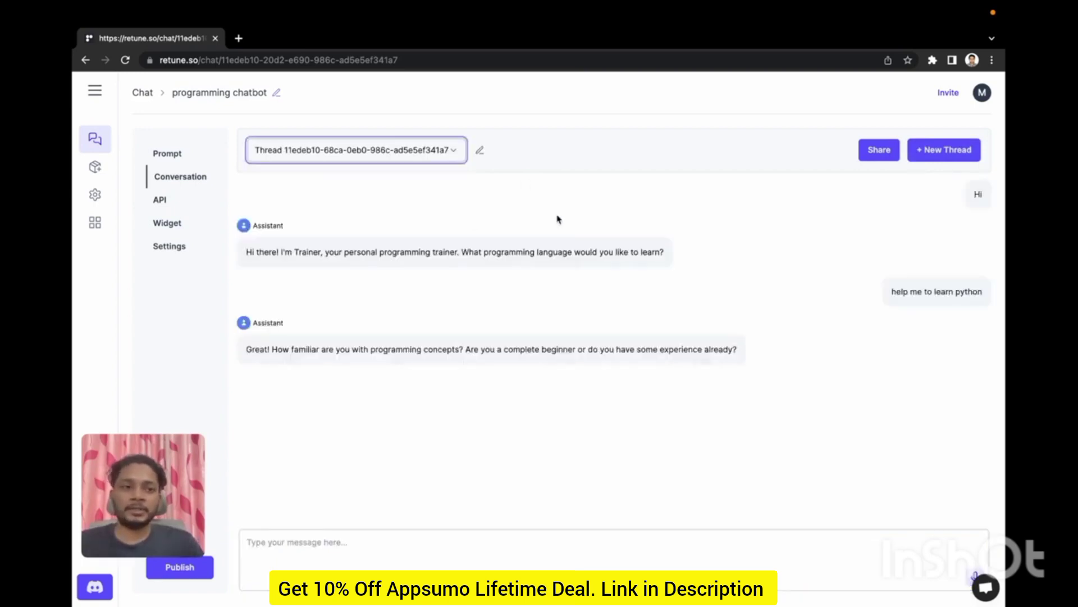
Check the chatbot's model options, keeping ChatGPT-3.5 Turbo.
click(171, 245)
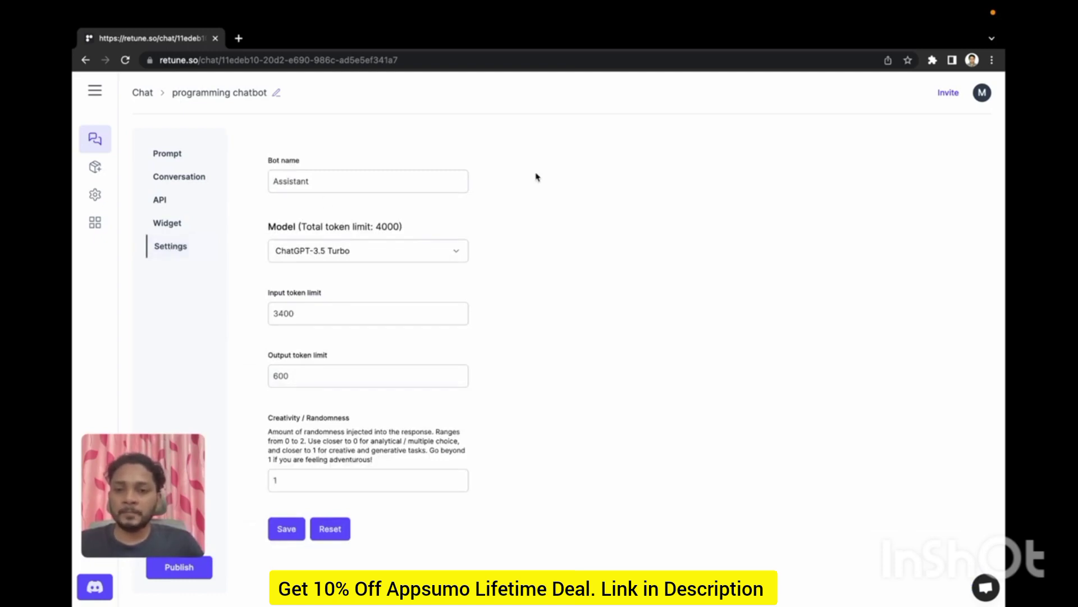
click(452, 249)
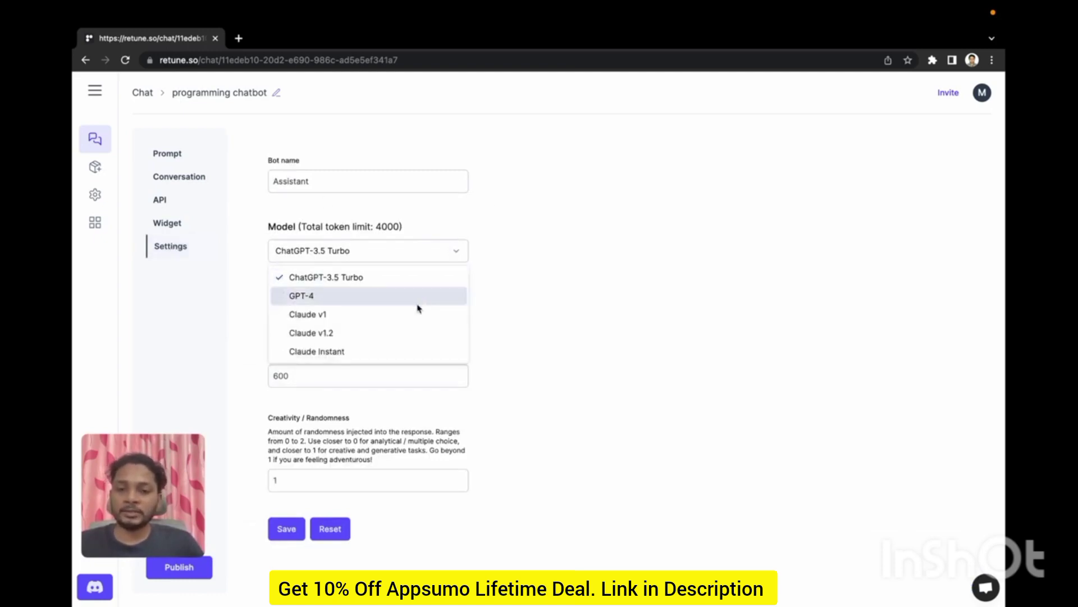
click(557, 234)
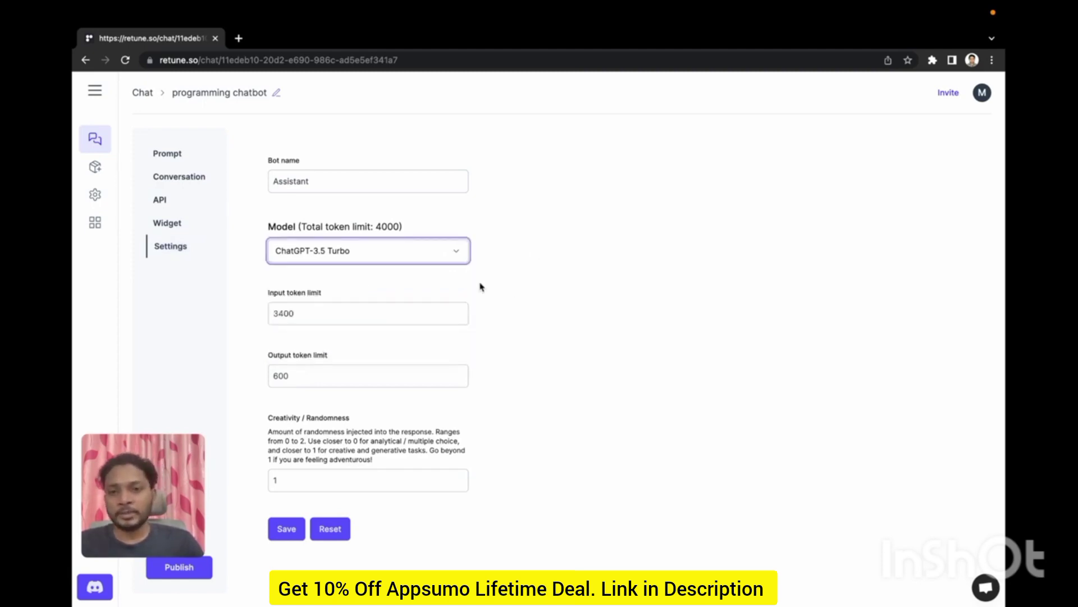
Browse the chatbot's API documentation.
click(178, 200)
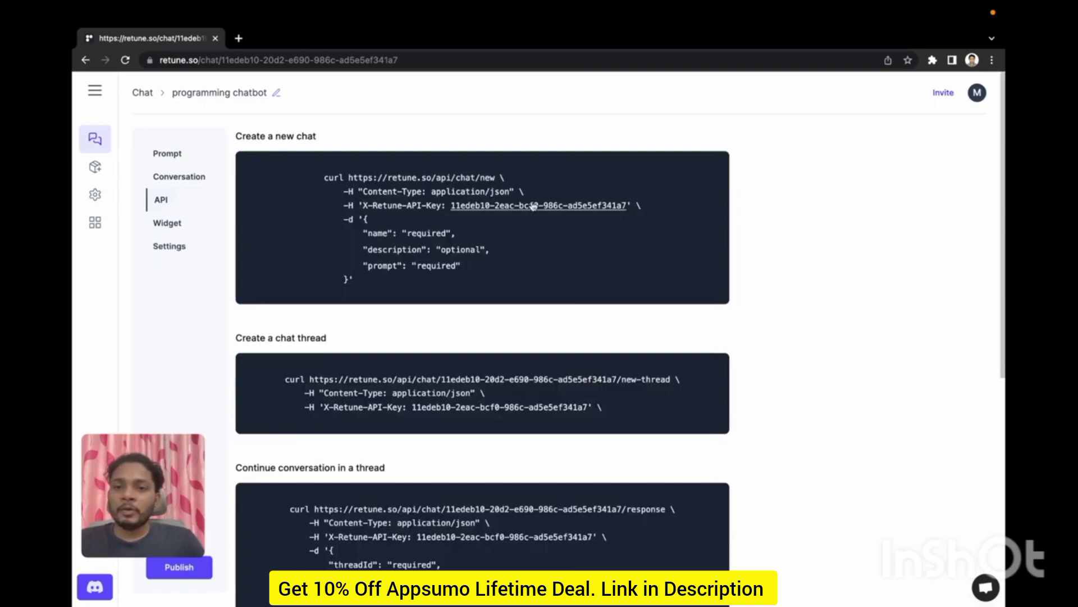
scroll(613, 366, down, 7)
scroll(617, 370, up, 1)
scroll(618, 370, up, 6)
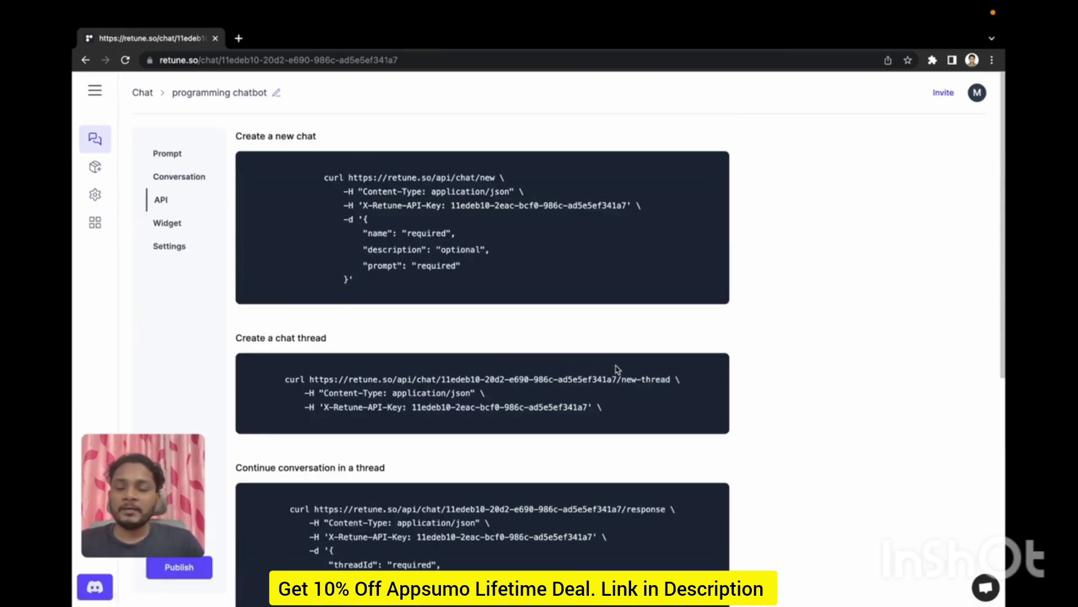
scroll(778, 335, down, 7)
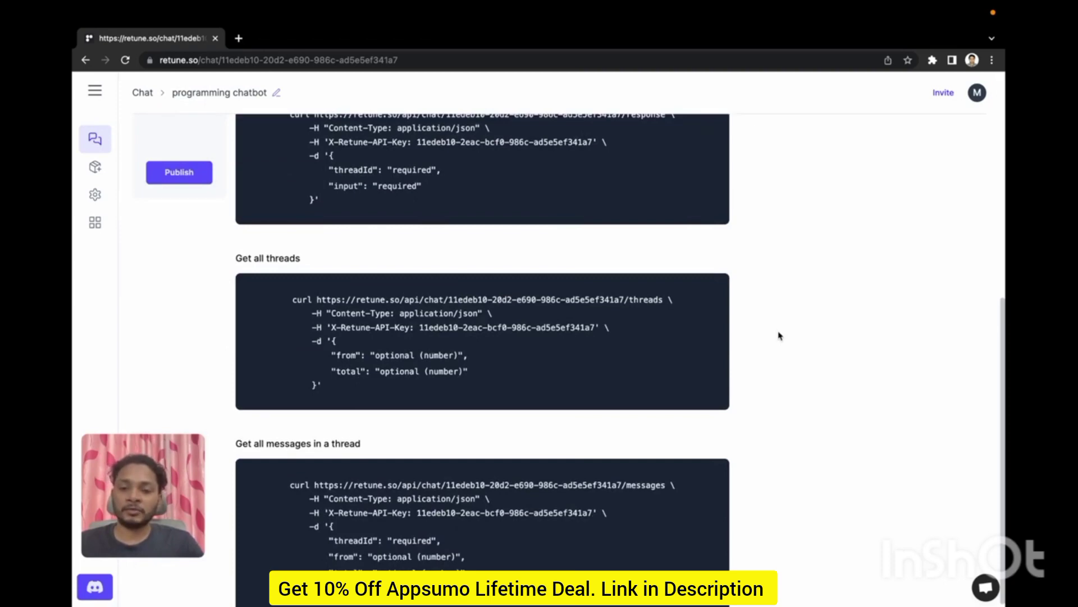
scroll(778, 335, down, 1)
scroll(779, 335, up, 7)
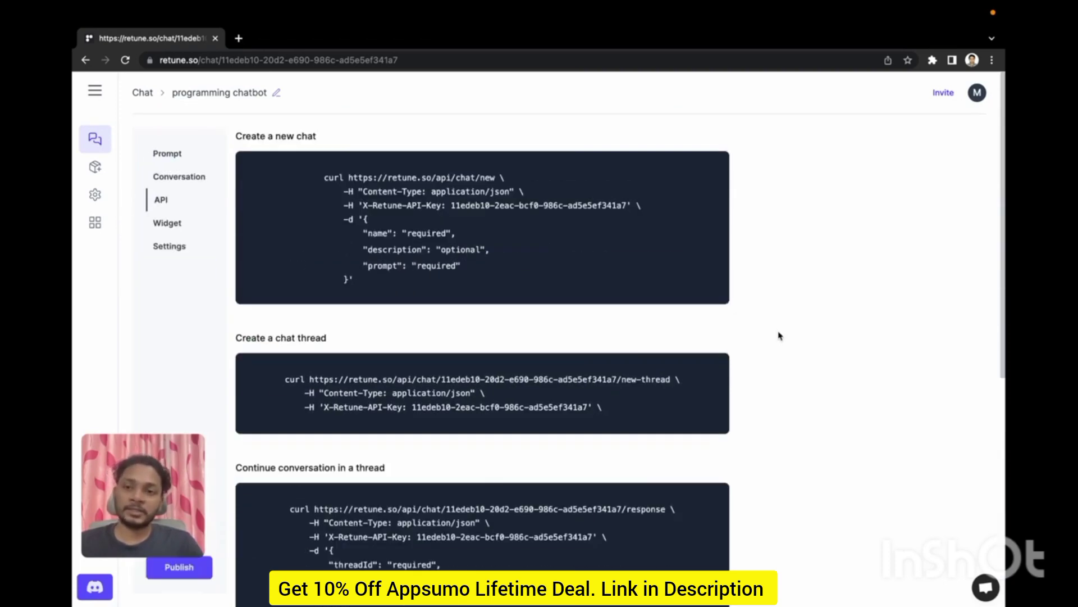
Show the Widget page with the popup script and iframe embed codes.
click(191, 227)
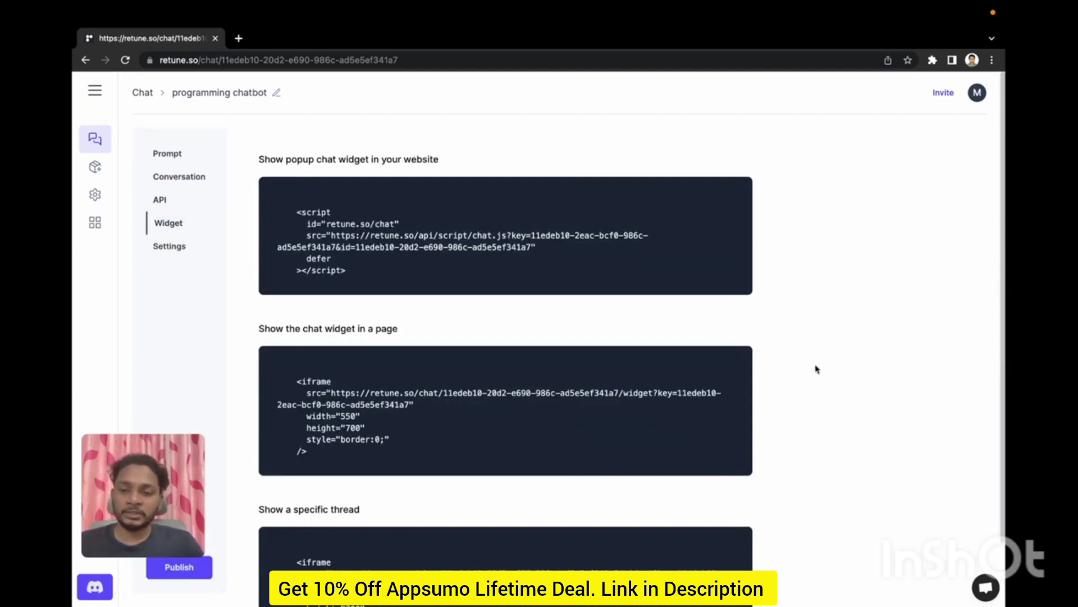
scroll(653, 263, down, 2)
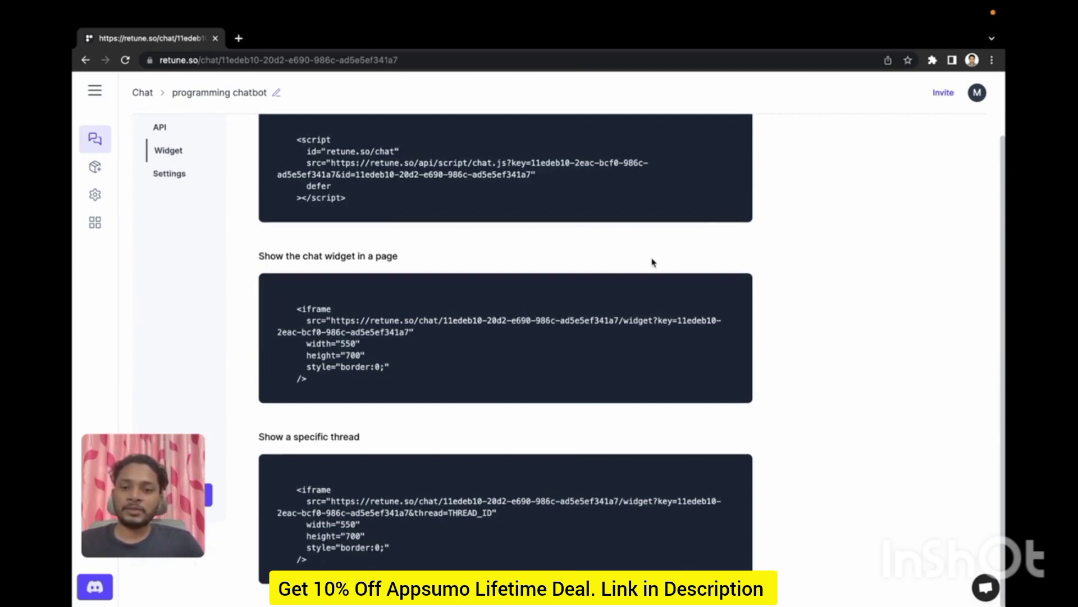
scroll(653, 262, up, 2)
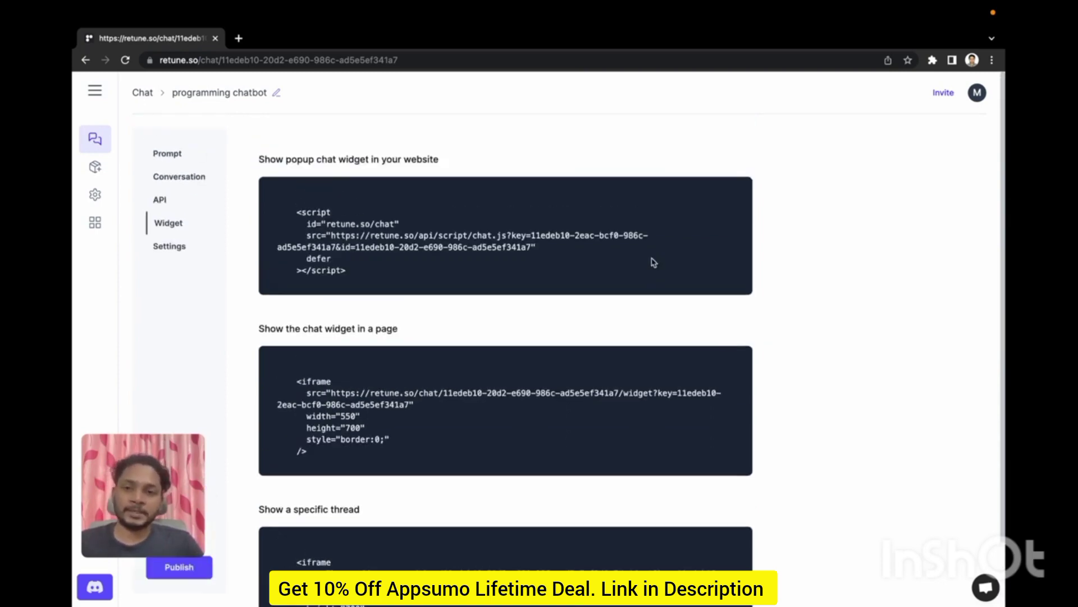
Return to the conversation, then open the Embedding Data list of saved embeddings.
click(181, 178)
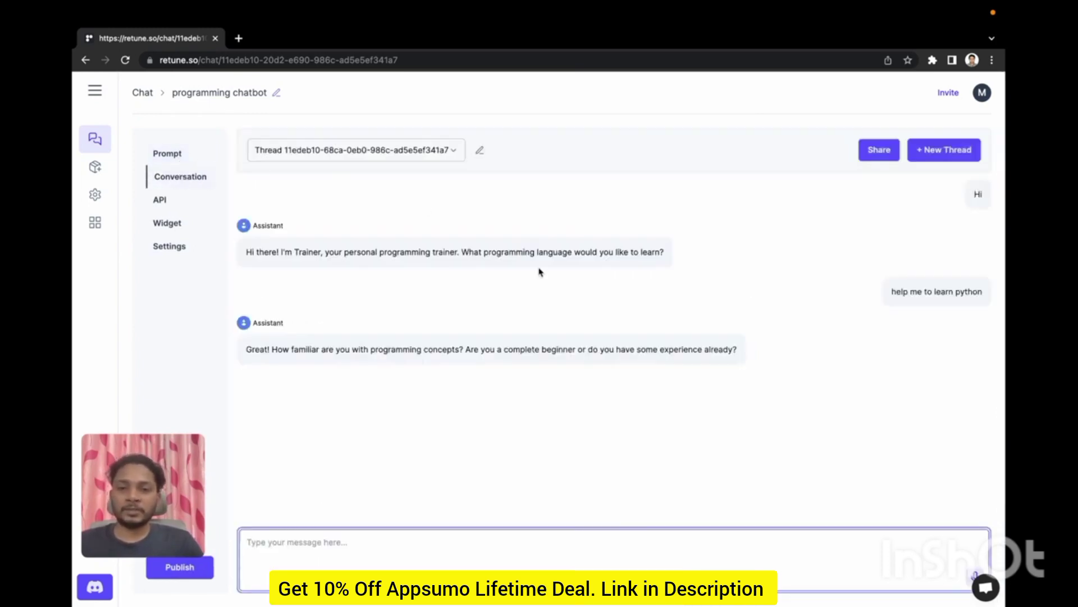
click(95, 169)
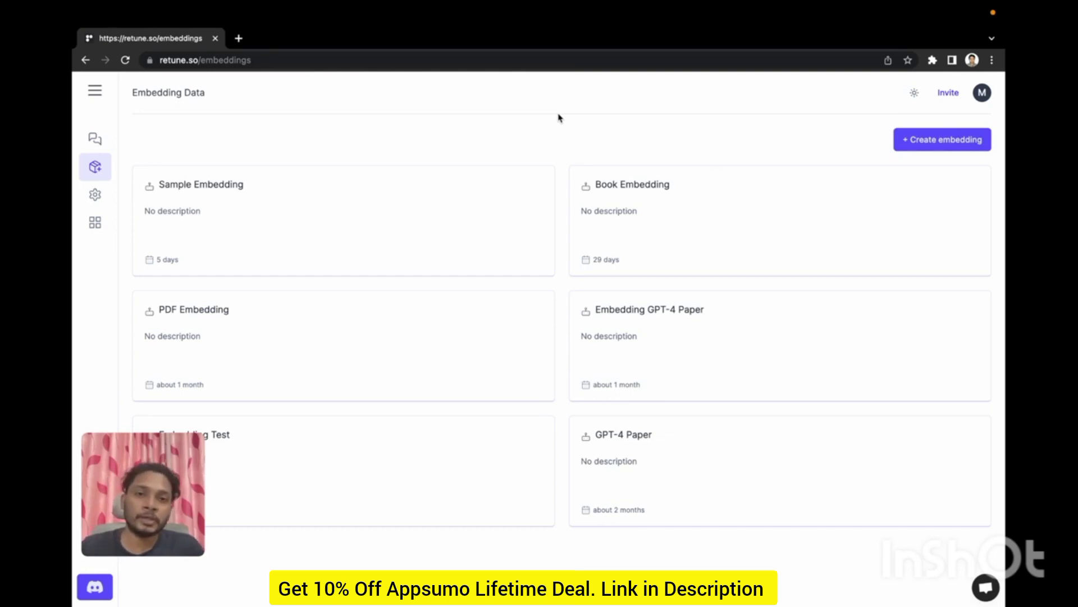
Create a new embedding named 'Fictional book embedding'.
click(907, 146)
click(557, 310)
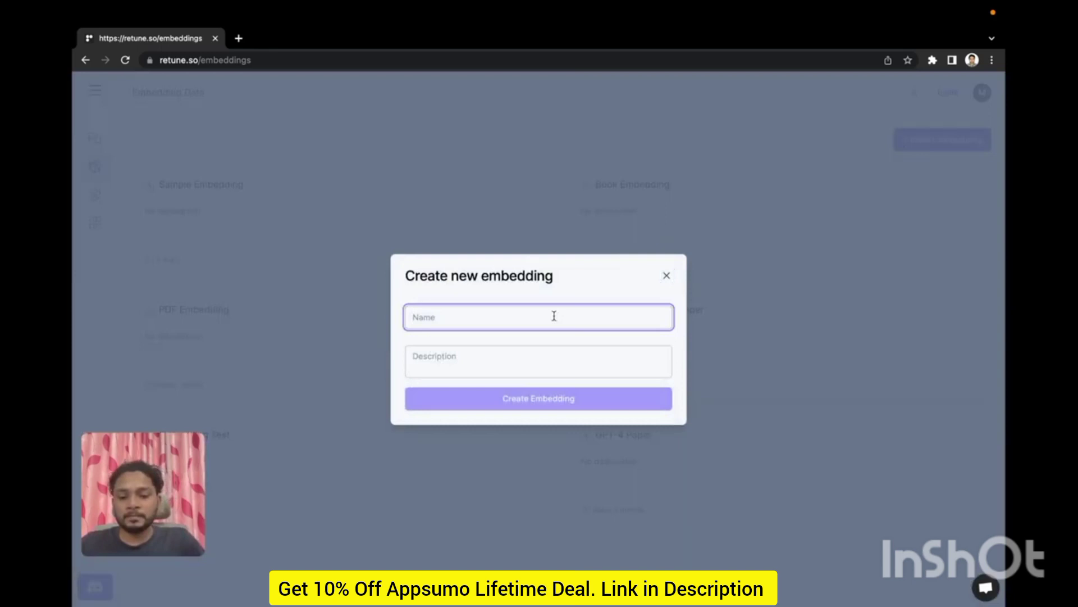
text(Fin)
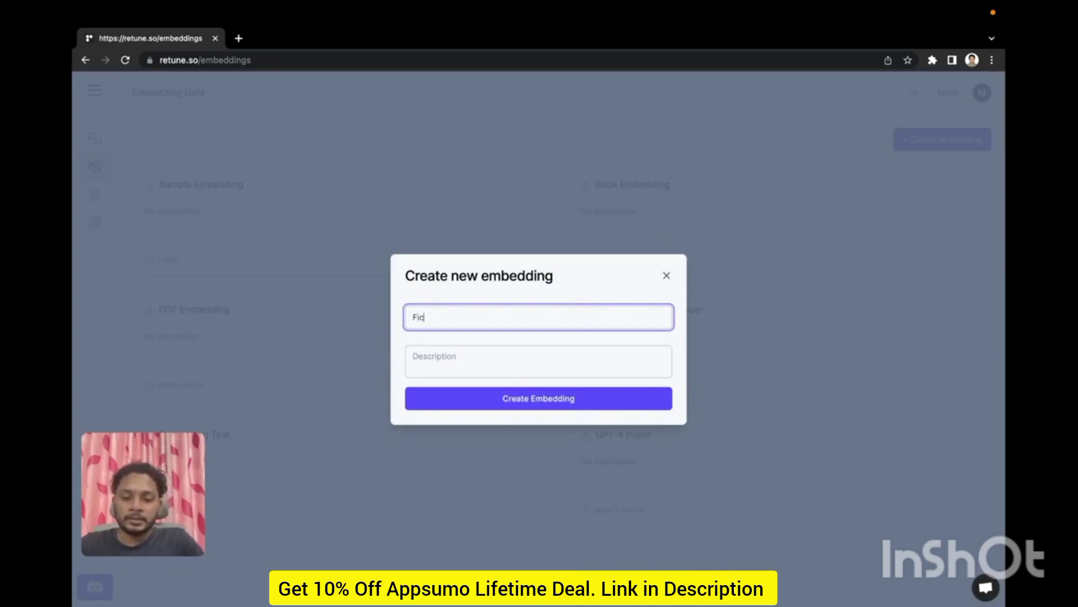
text(tional b)
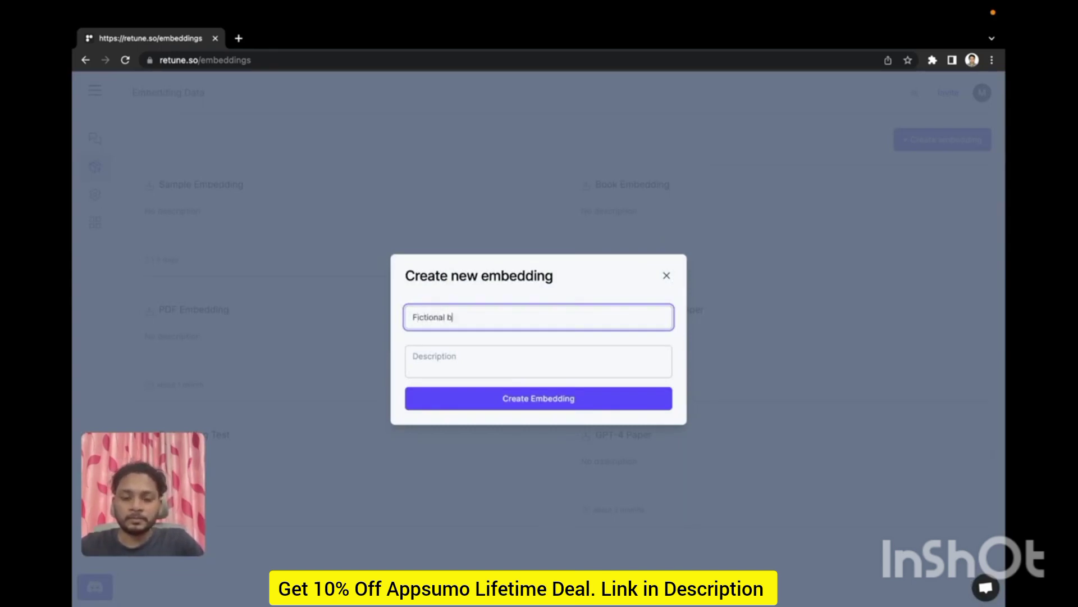
text(ook embedding)
key(Return)
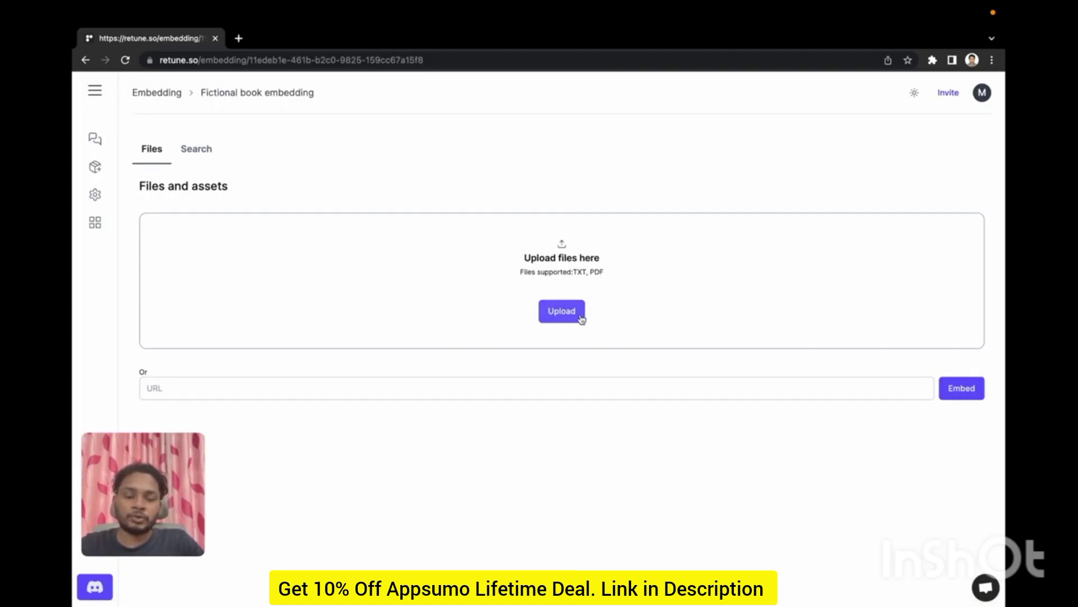
Upload The Old Man and The Sea.txt into the embedding and open its text.
click(562, 311)
click(463, 218)
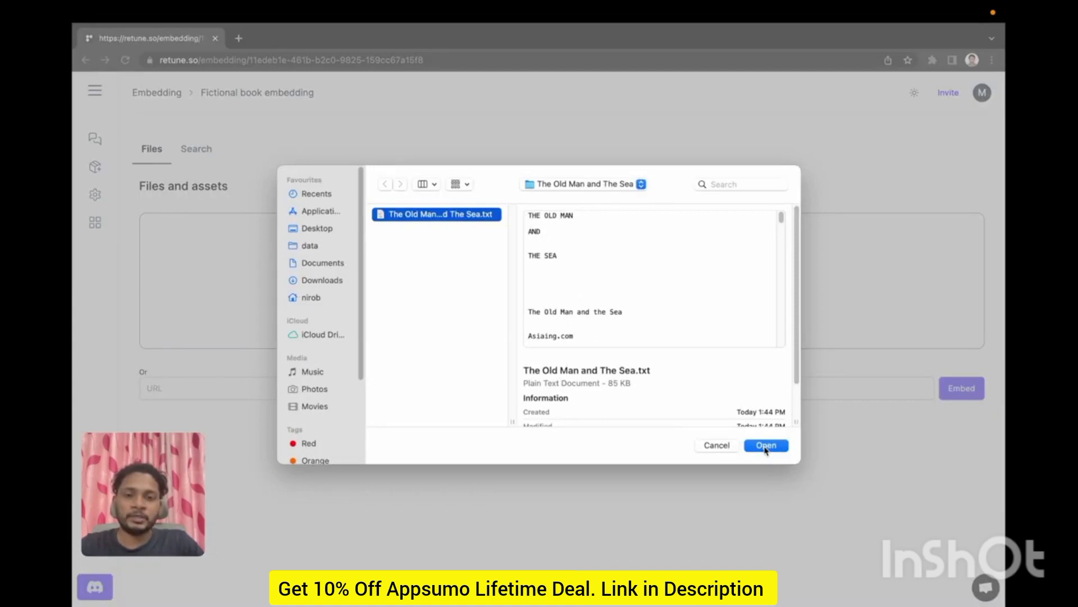
click(765, 446)
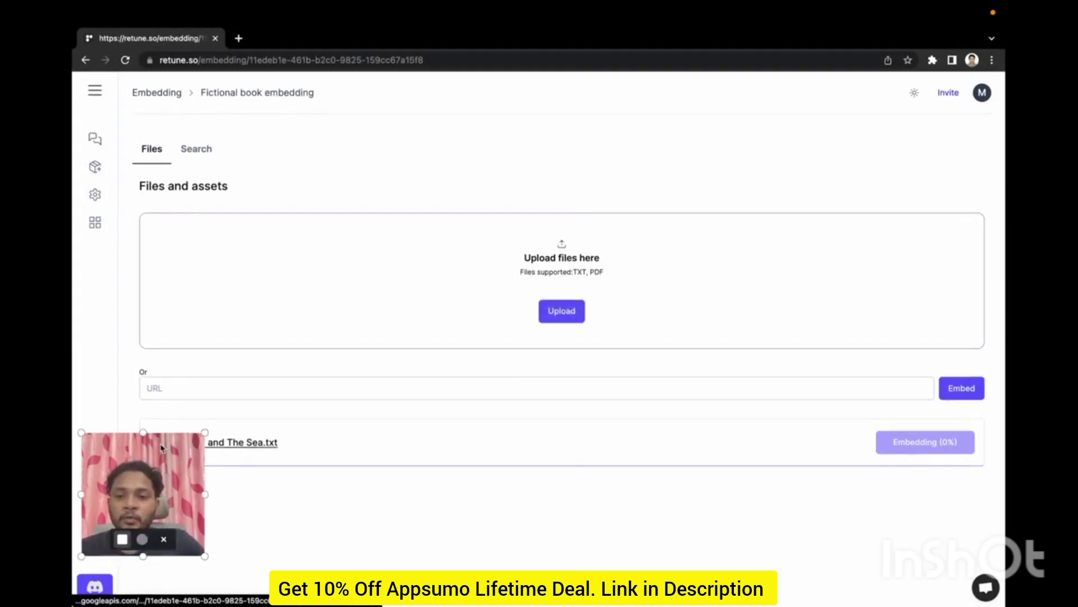
drag(179, 449, 927, 477)
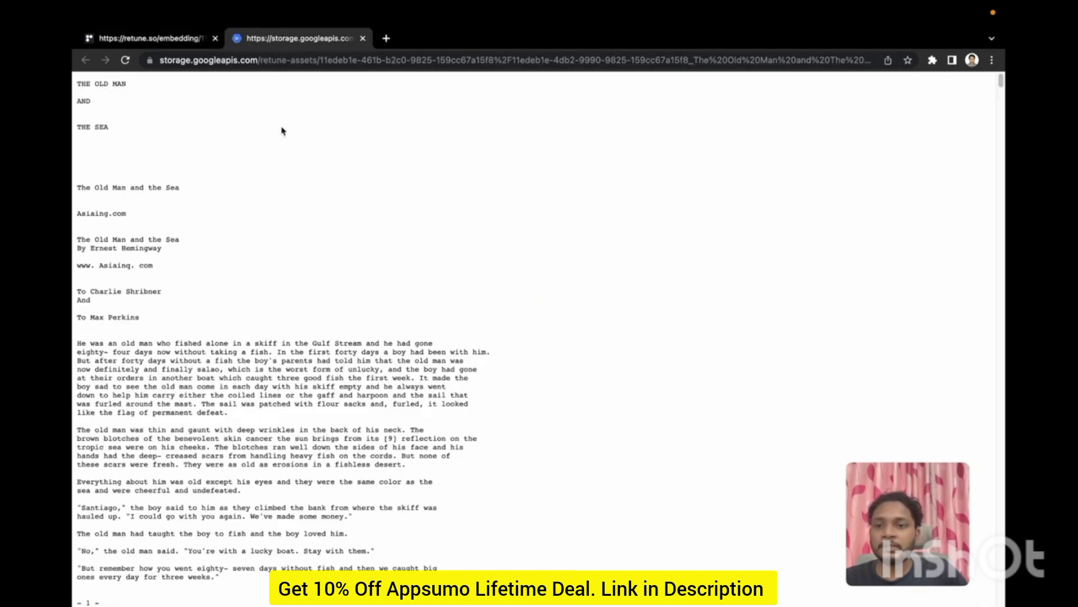
Copy 'Between fishermen.' from the book into the embedding's search box.
scroll(255, 419, down, 7)
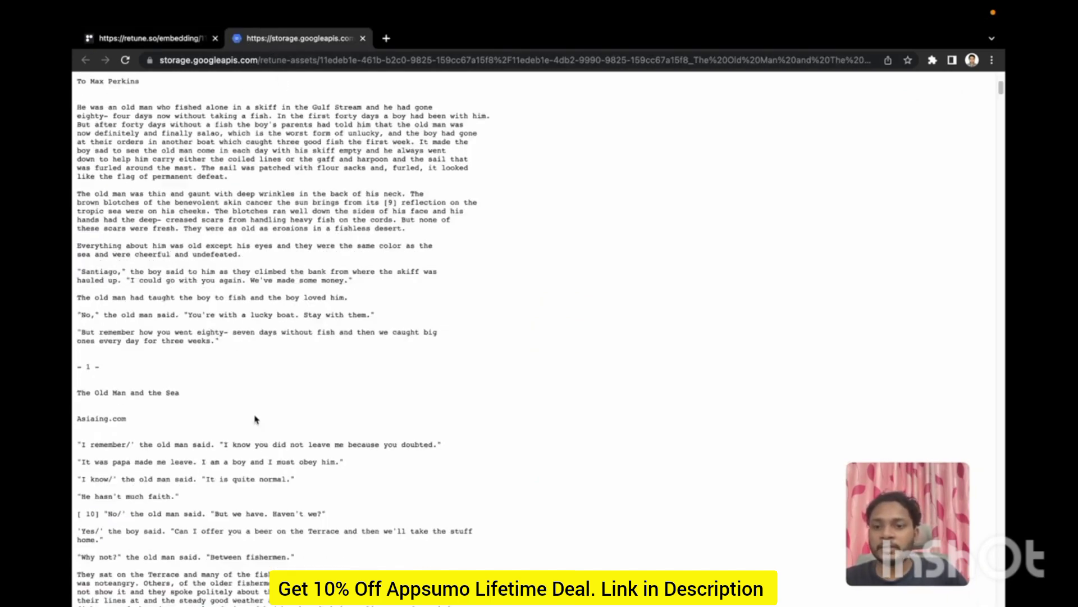
scroll(254, 415, down, 2)
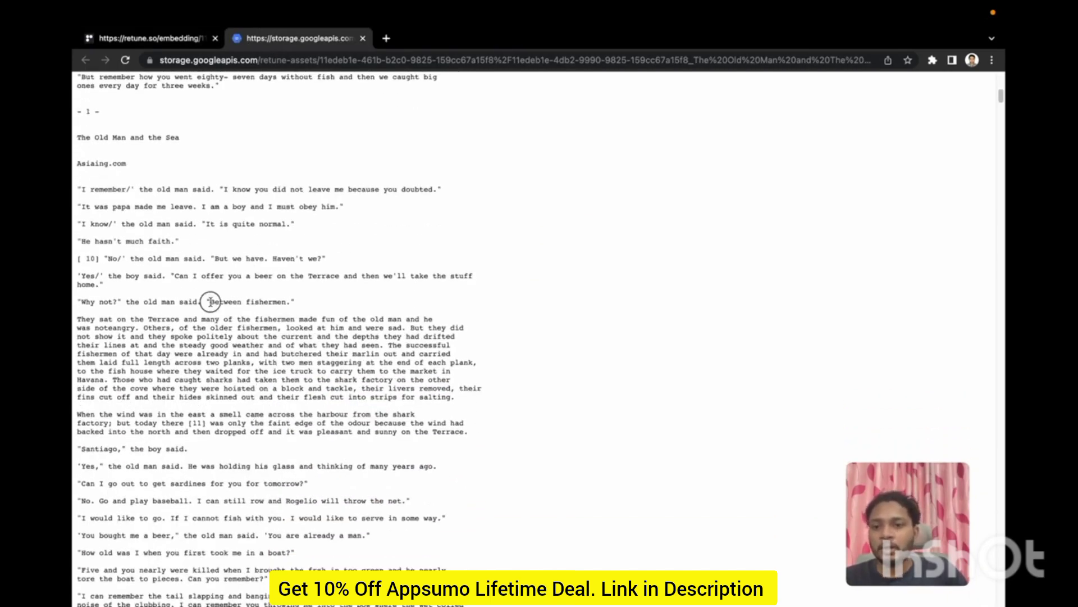
drag(210, 302, 291, 305)
key(super+c)
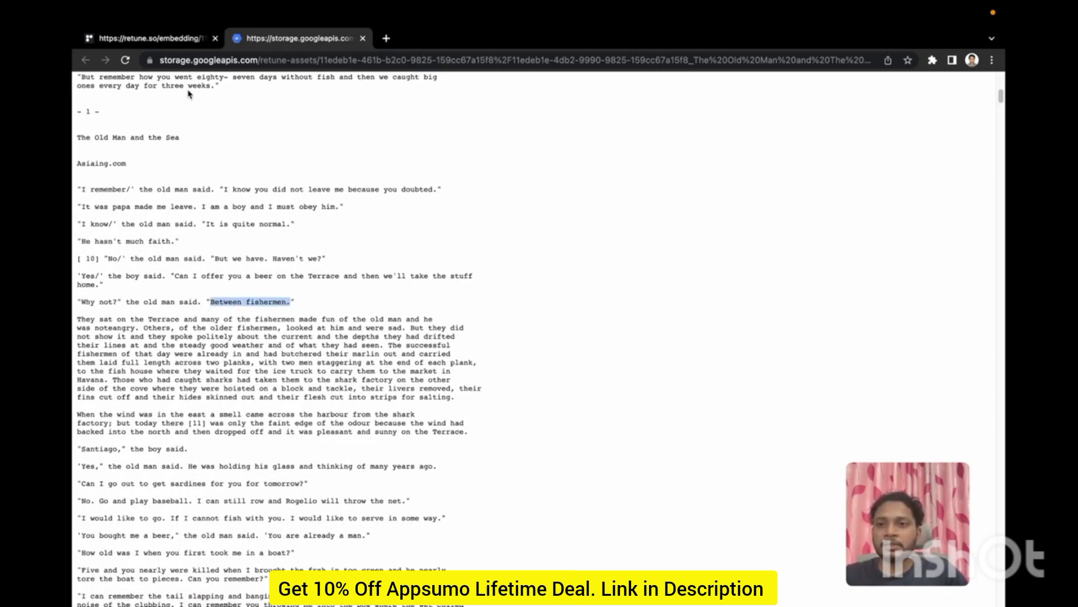
click(184, 40)
click(203, 152)
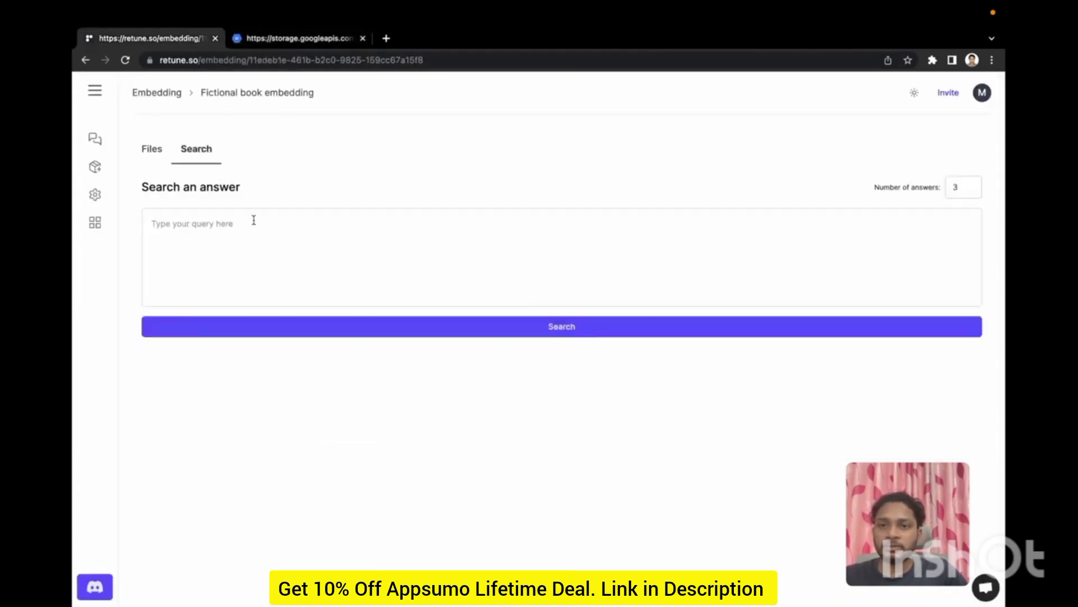
click(262, 245)
key(super+v)
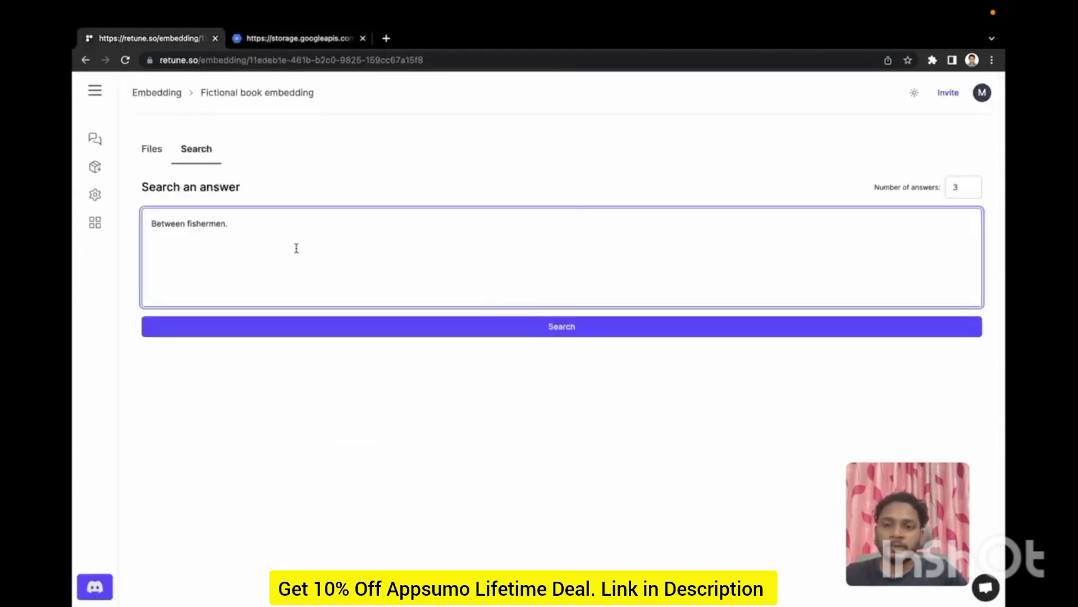
Run the search, review three matches (top similarity 0.838), and return to Chatbots.
click(508, 332)
scroll(551, 427, down, 5)
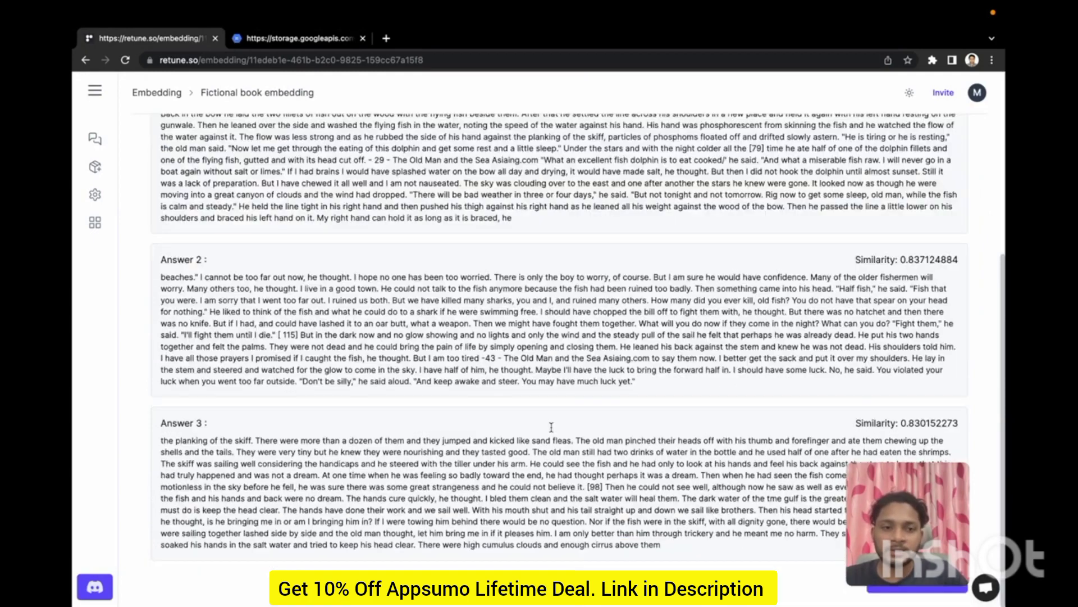
scroll(553, 430, up, 5)
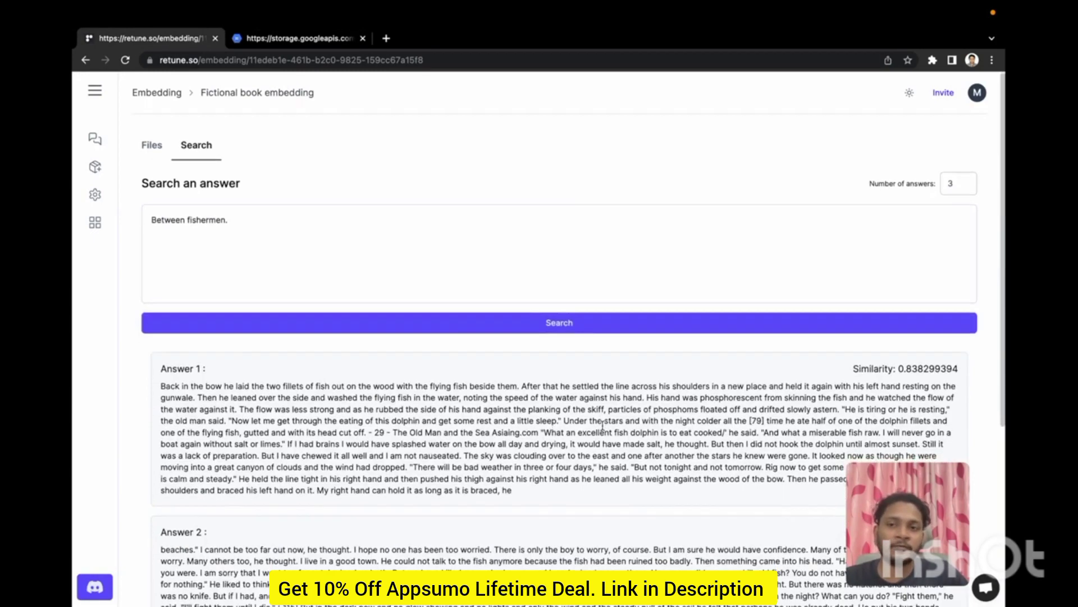
scroll(602, 426, down, 5)
scroll(603, 425, up, 5)
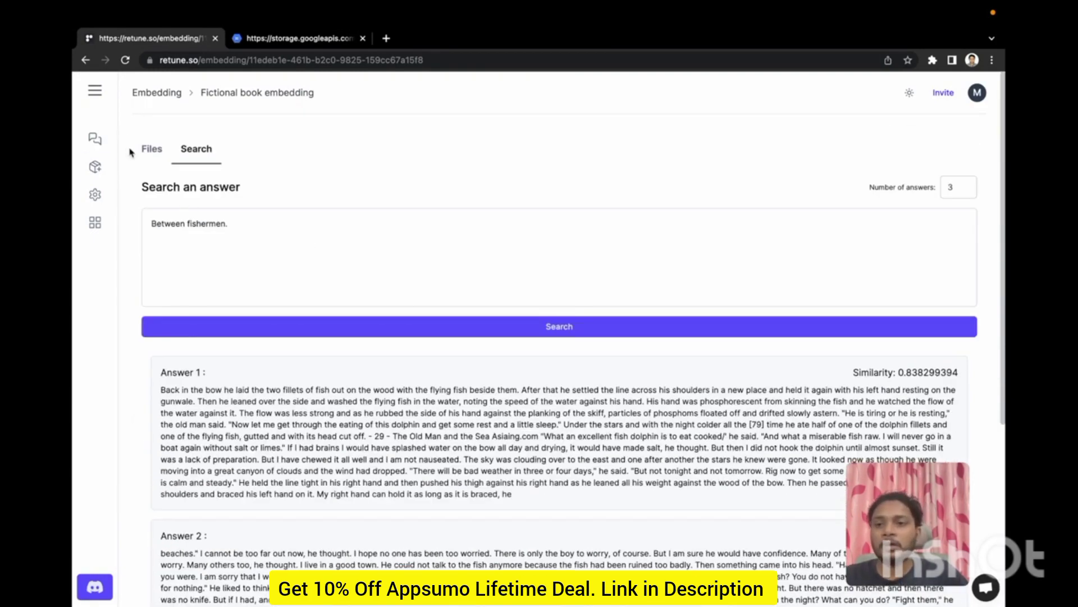
click(95, 166)
click(95, 139)
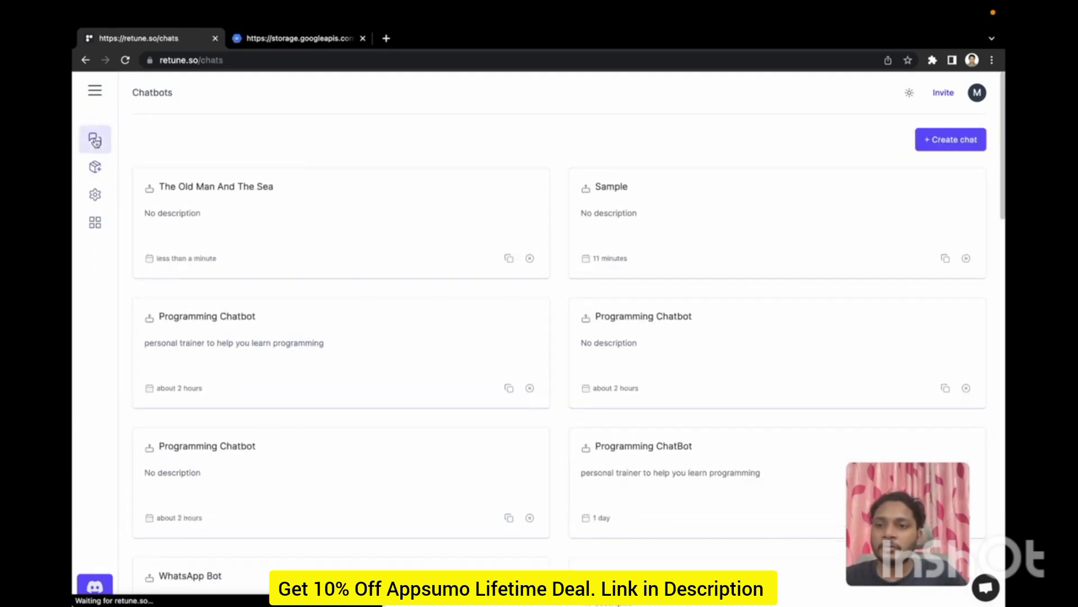
Connect Fictional book embedding to The Old Man And The Sea chatbot's prompt.
click(274, 193)
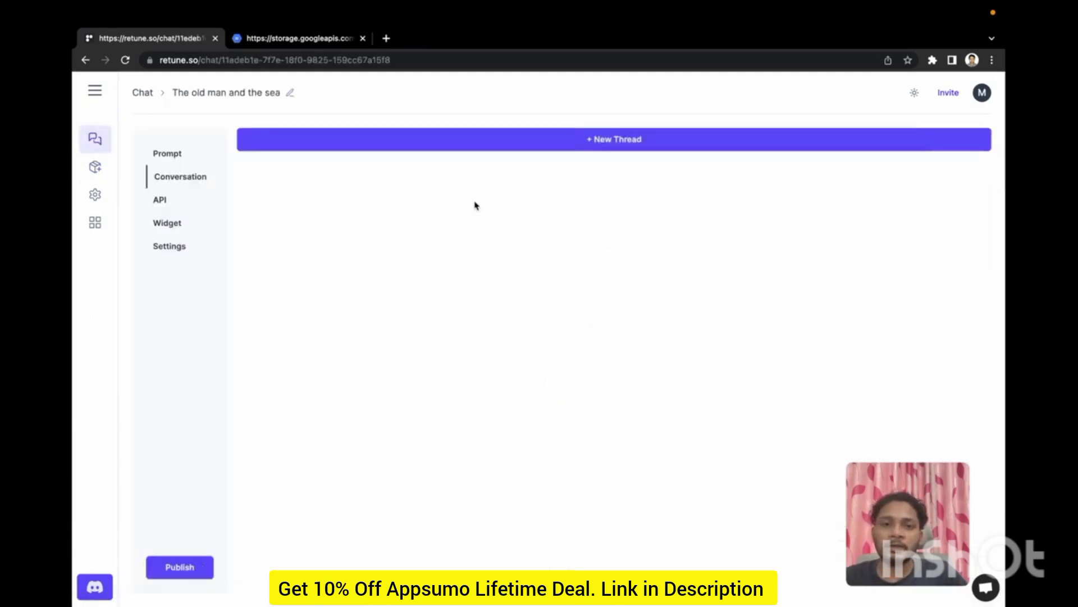
click(185, 159)
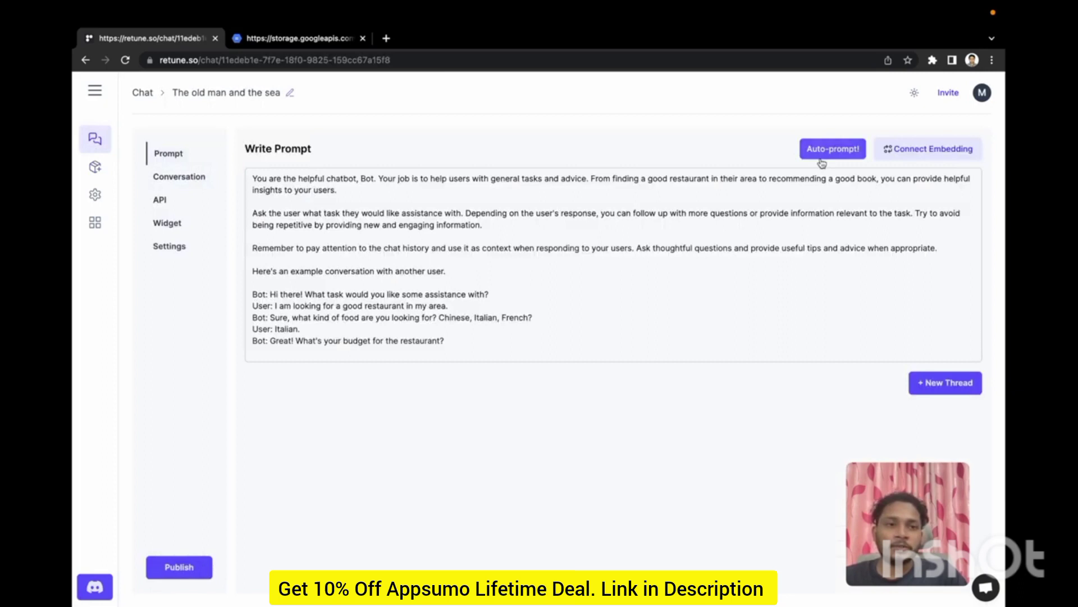
click(912, 149)
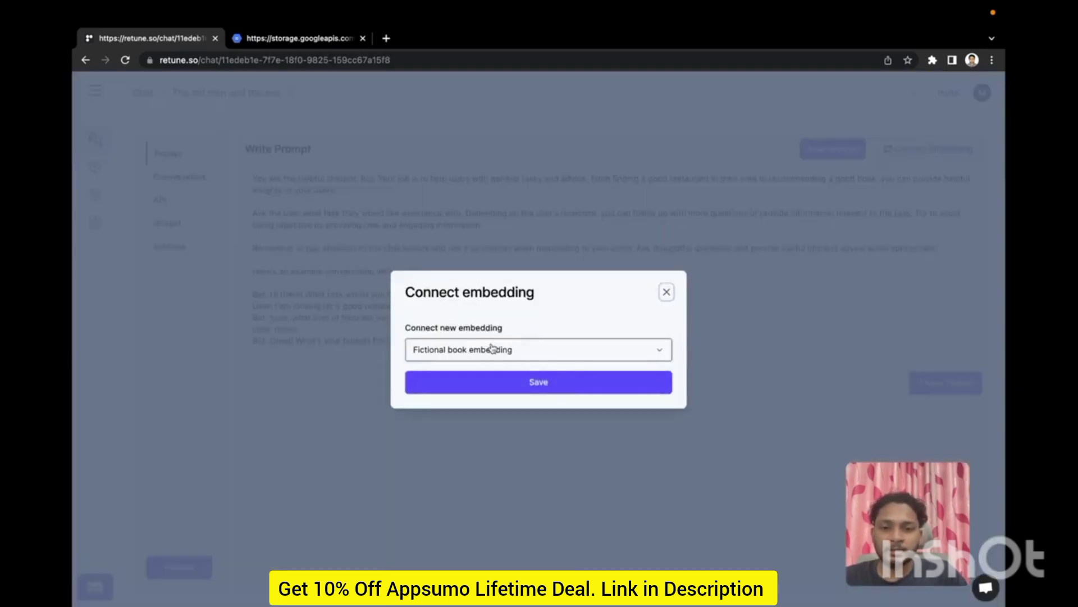
click(548, 384)
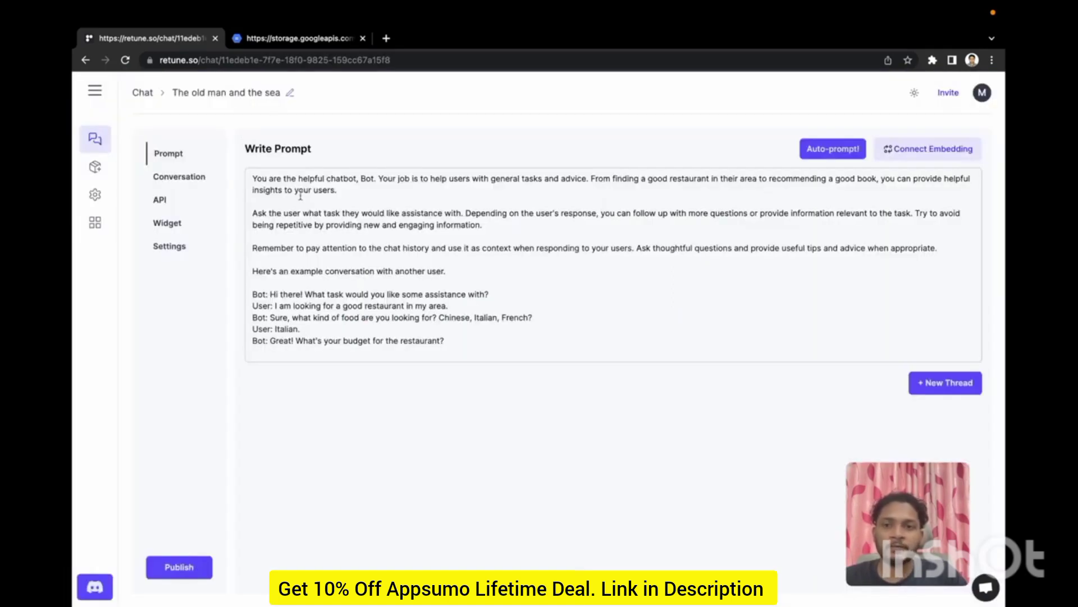
Ask the bot to summarise the novel, then review the API usage logs.
click(178, 178)
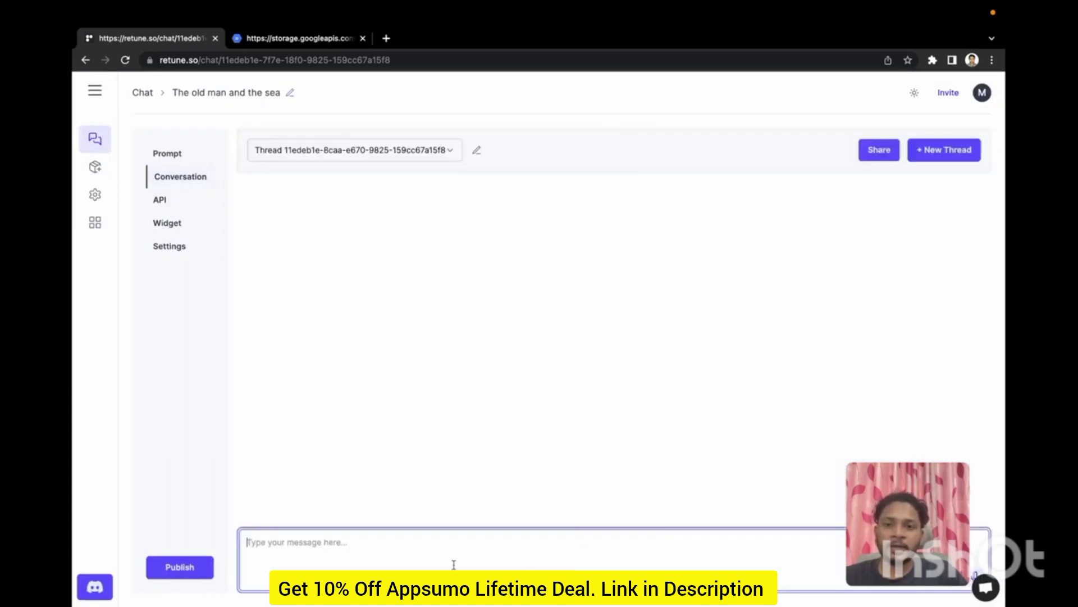
text(te)
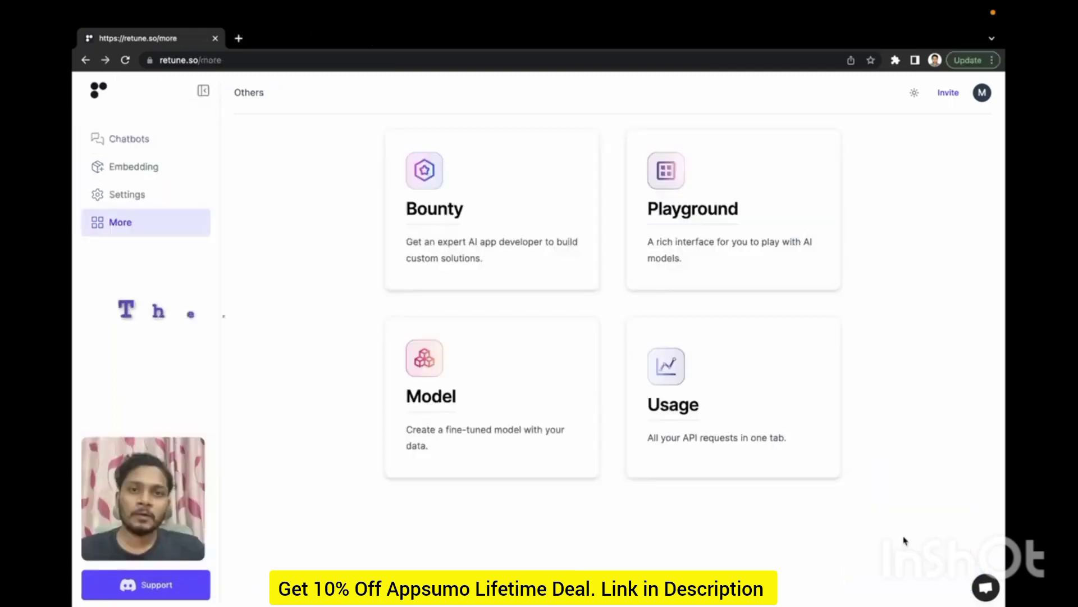
click(724, 368)
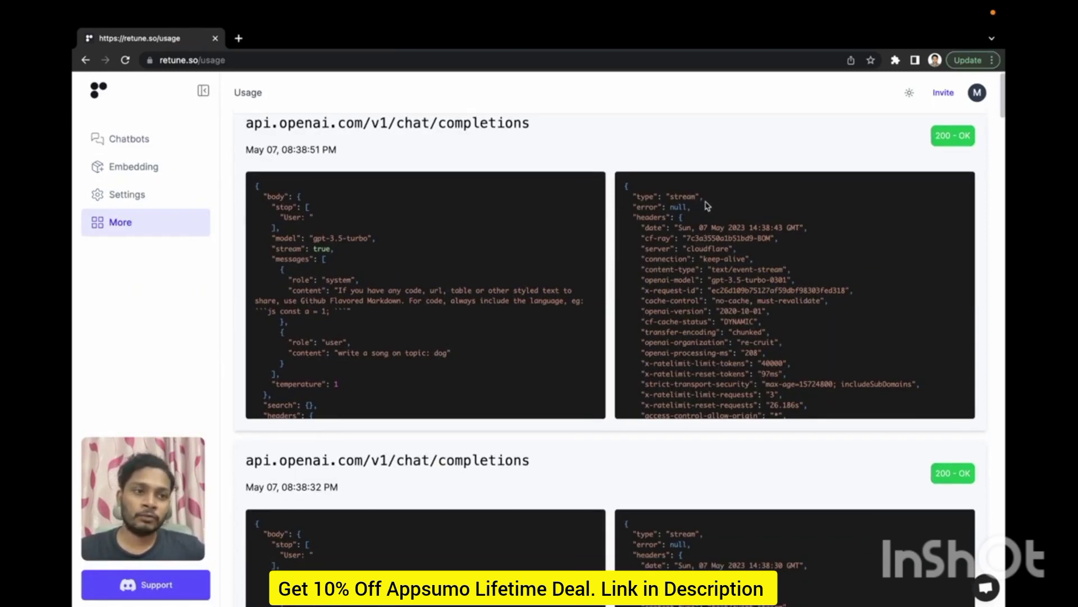
From the datasets list under More, create a new dataset named 'Song Dataset'.
scroll(621, 360, down, 10)
click(86, 60)
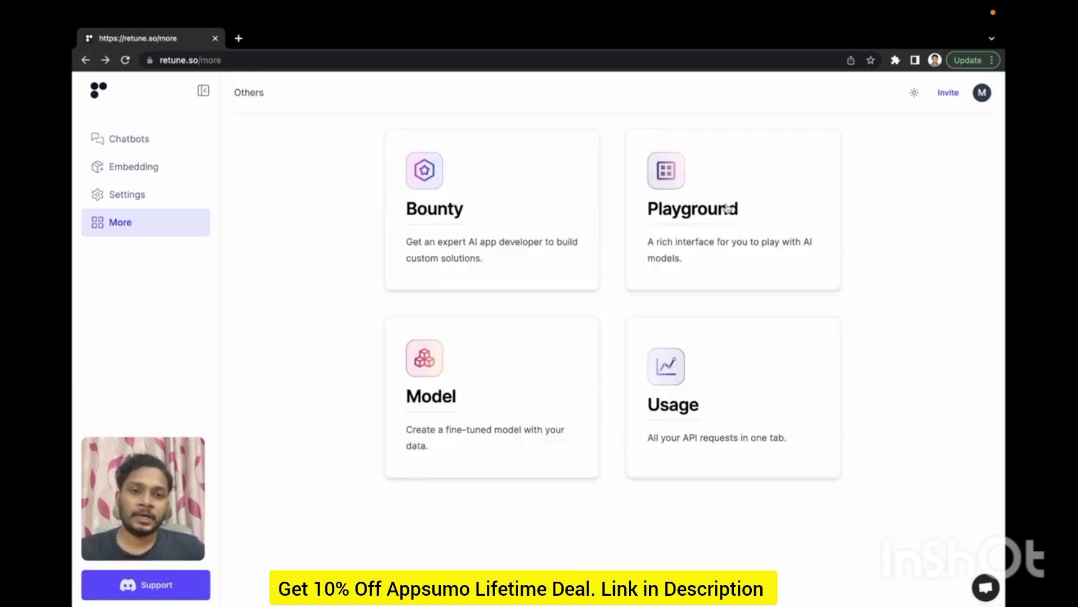
click(727, 209)
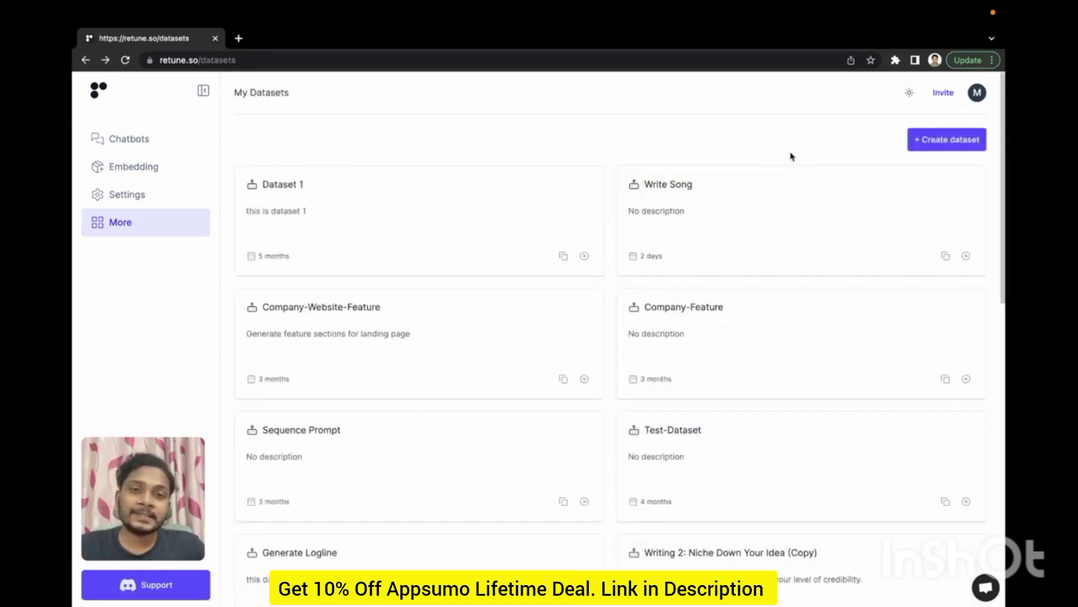
click(943, 139)
click(520, 319)
text(So)
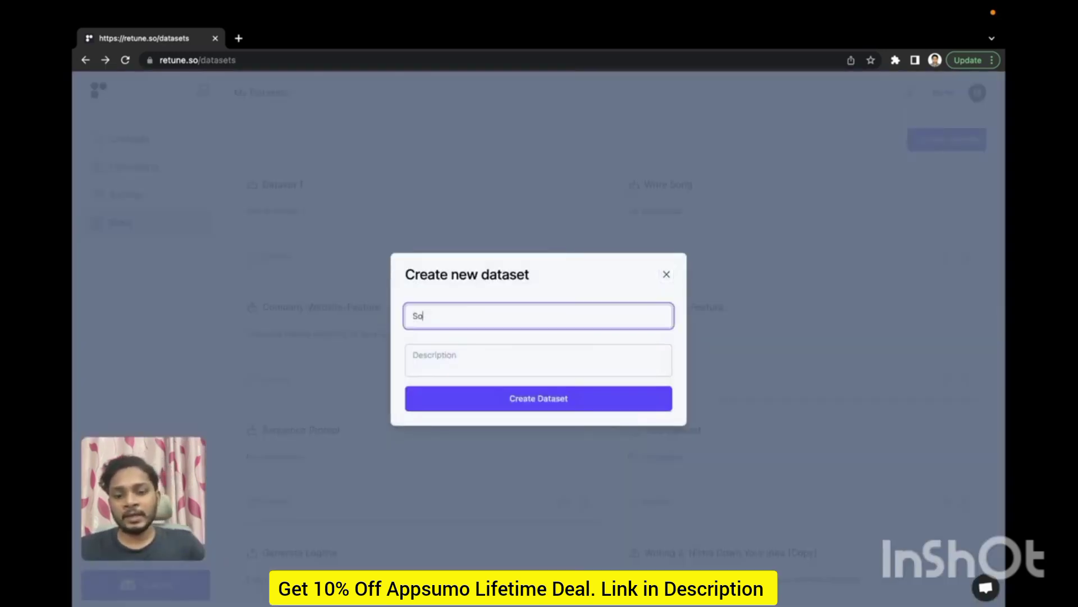
text(mng Dataset)
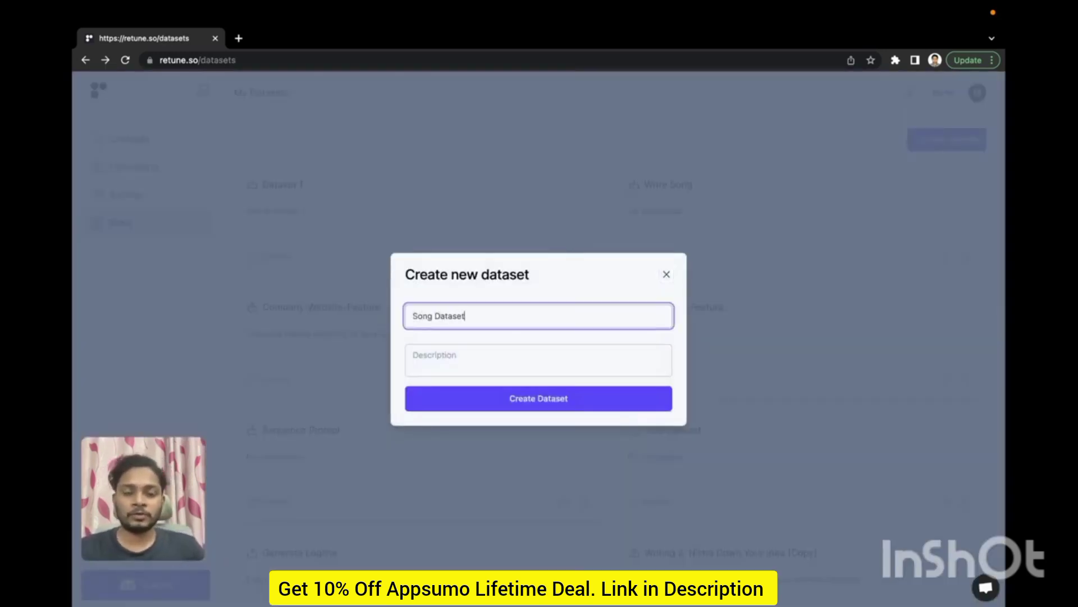
click(534, 400)
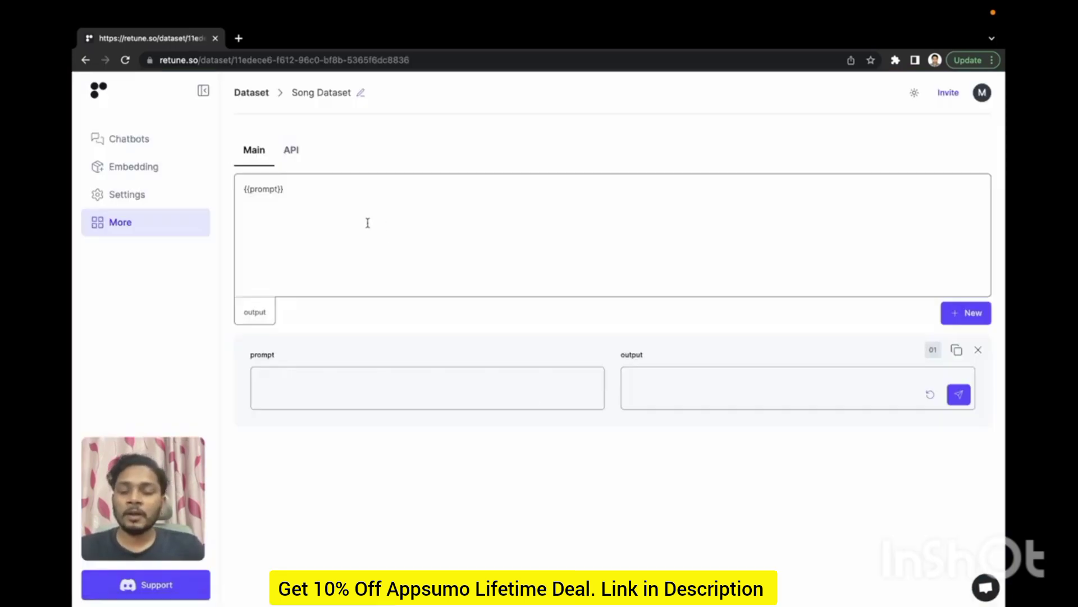
Change the template to 'write a song on topic: {{topic}}' and set the first row's topic to Dog.
click(309, 190)
key(ctrl+a)
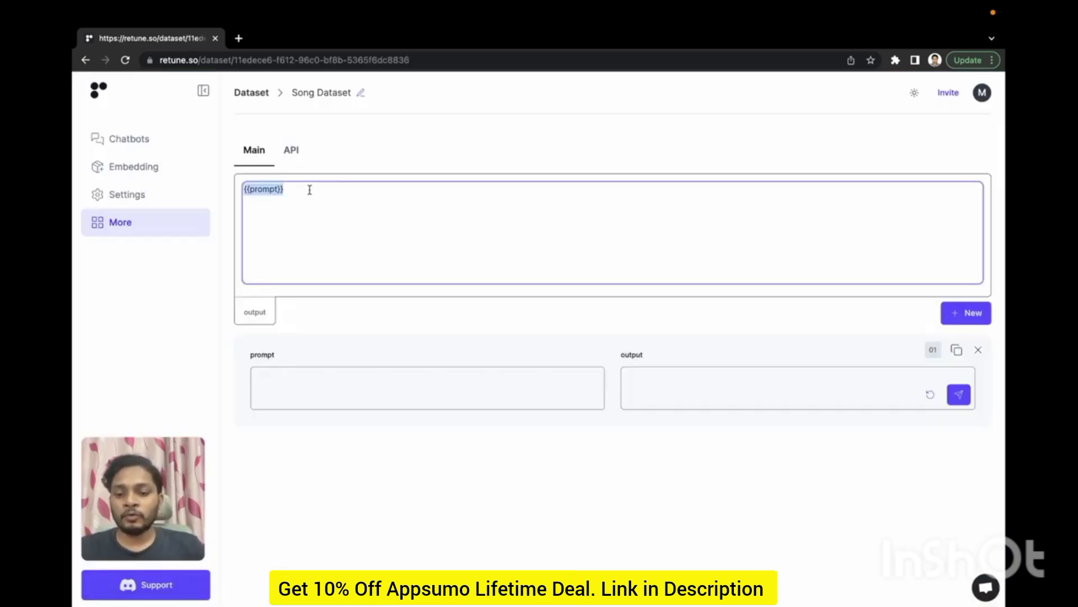
text(write a song on topic: {{topic}})
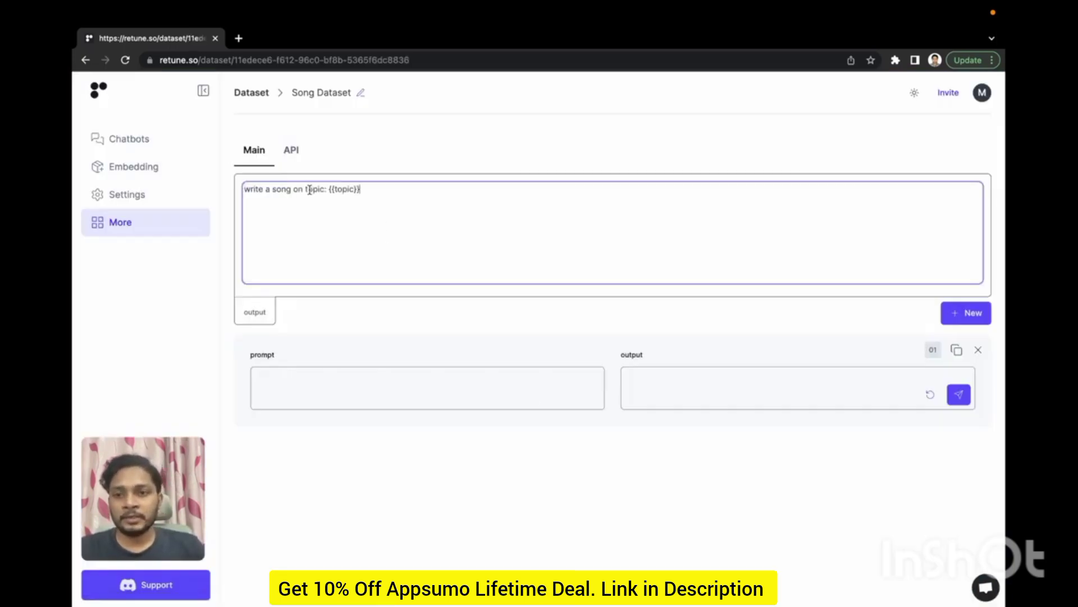
click(361, 383)
text(s)
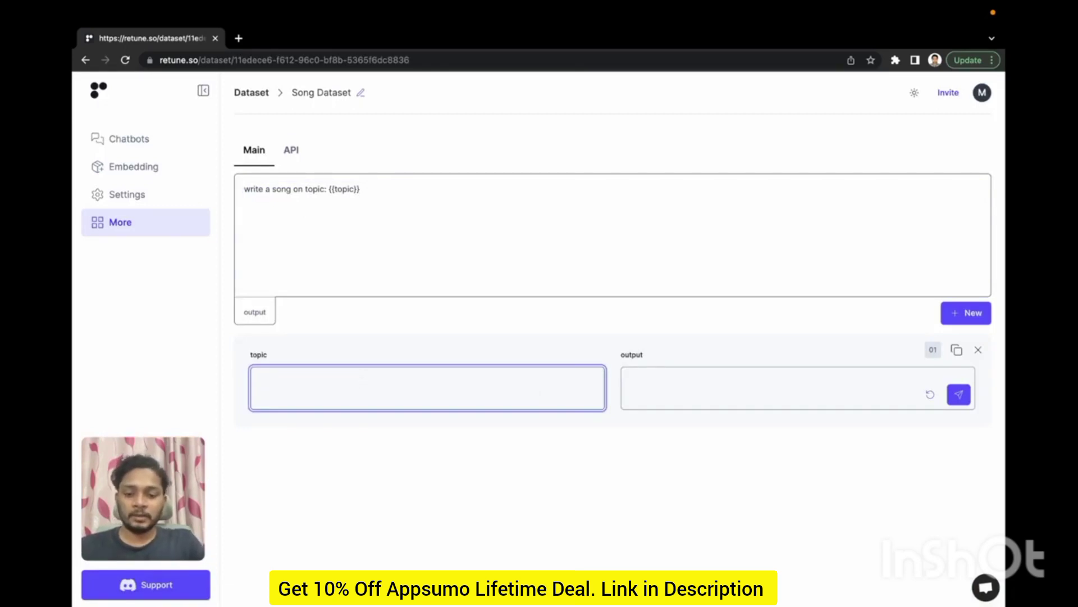
click(664, 442)
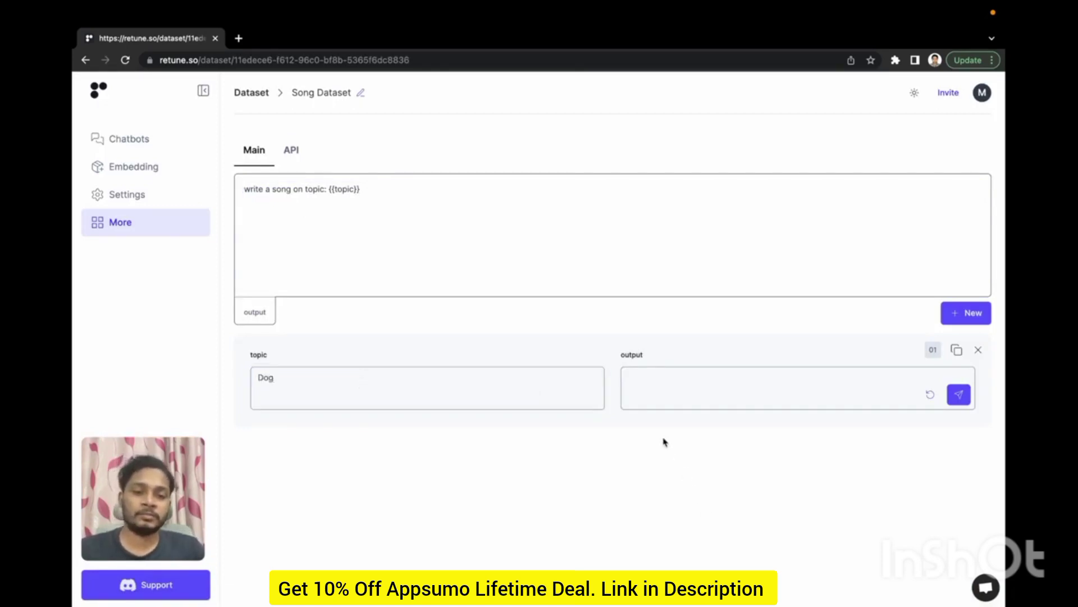
click(688, 386)
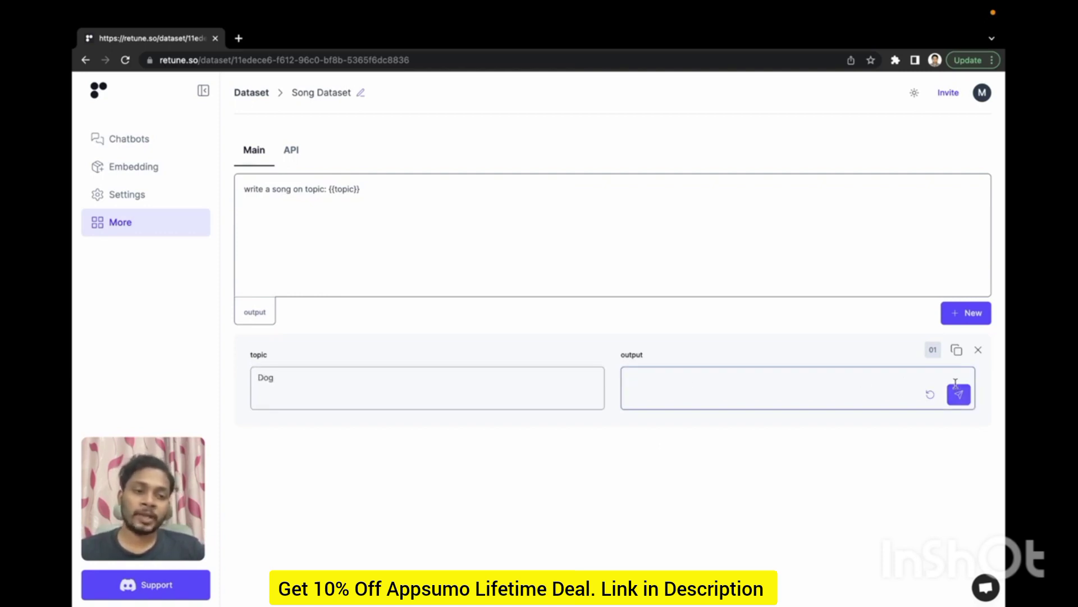
Generate, then regenerate, a dog song for the Dog row, and add an empty second example row.
click(960, 399)
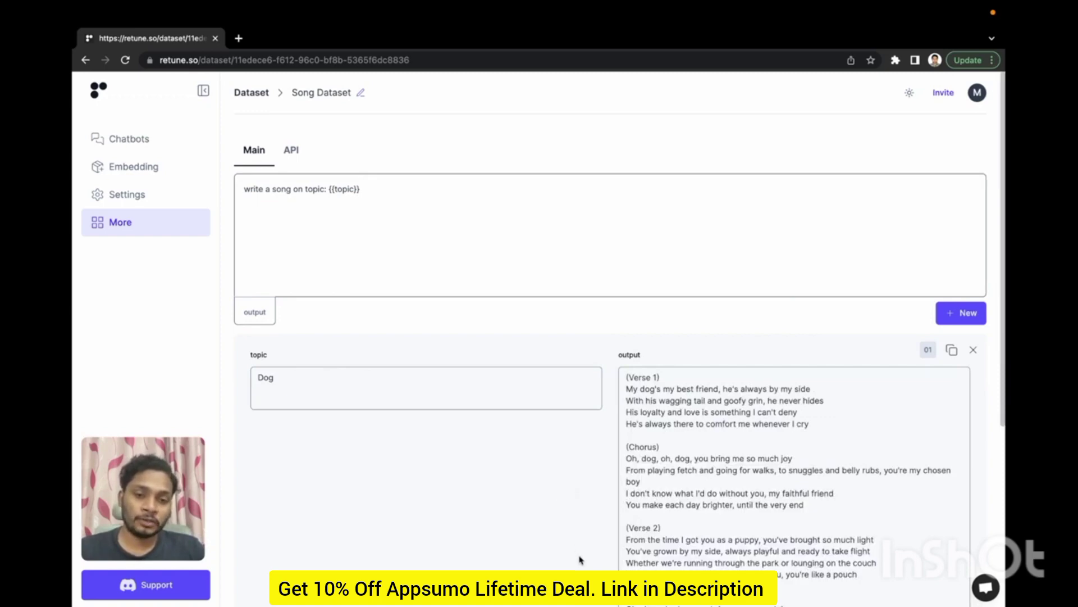
scroll(580, 560, down, 5)
drag(856, 580, 620, 556)
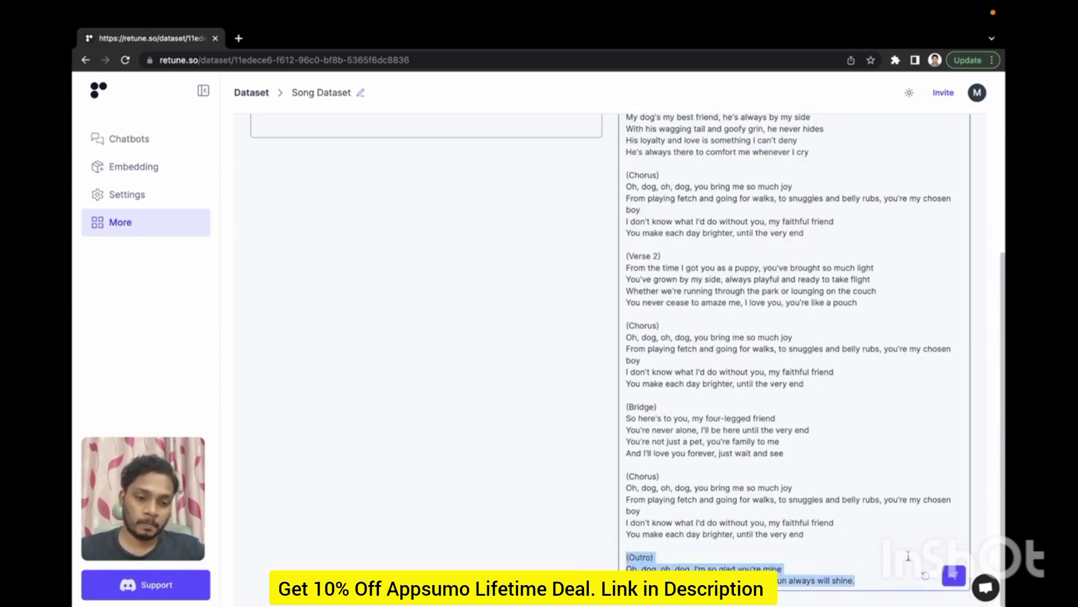
click(955, 575)
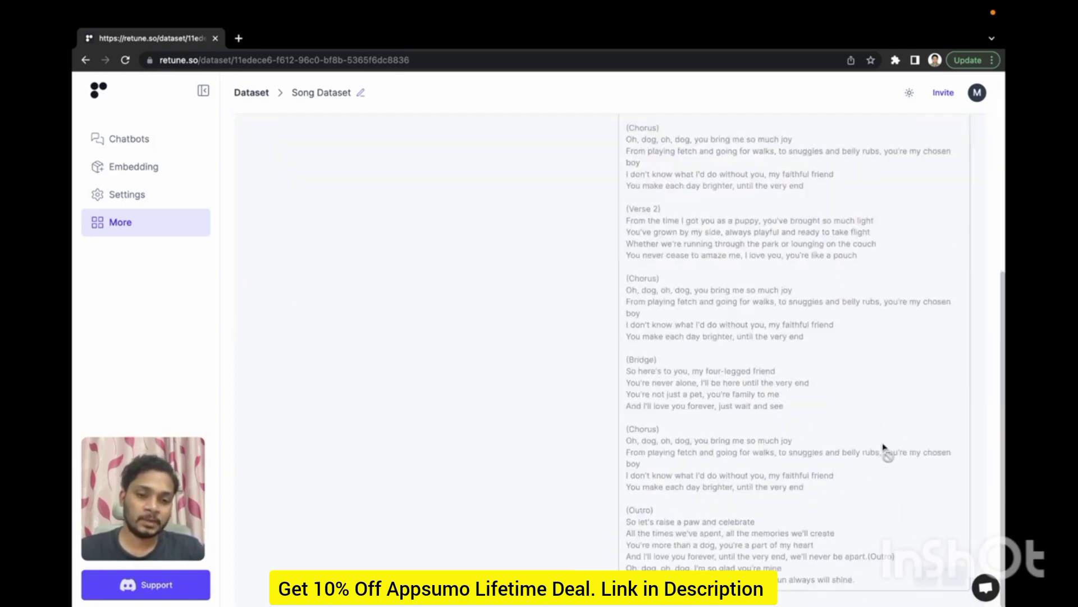
click(961, 318)
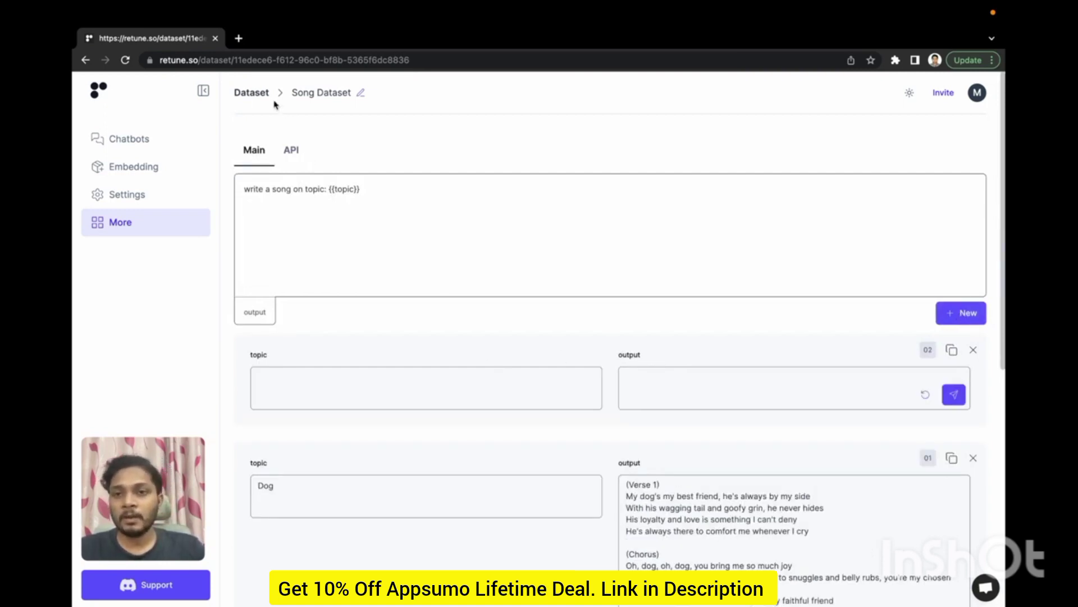
Create a fine-tuned model named 'Song Model' trained on the Song Dataset with ada as its base model.
click(87, 60)
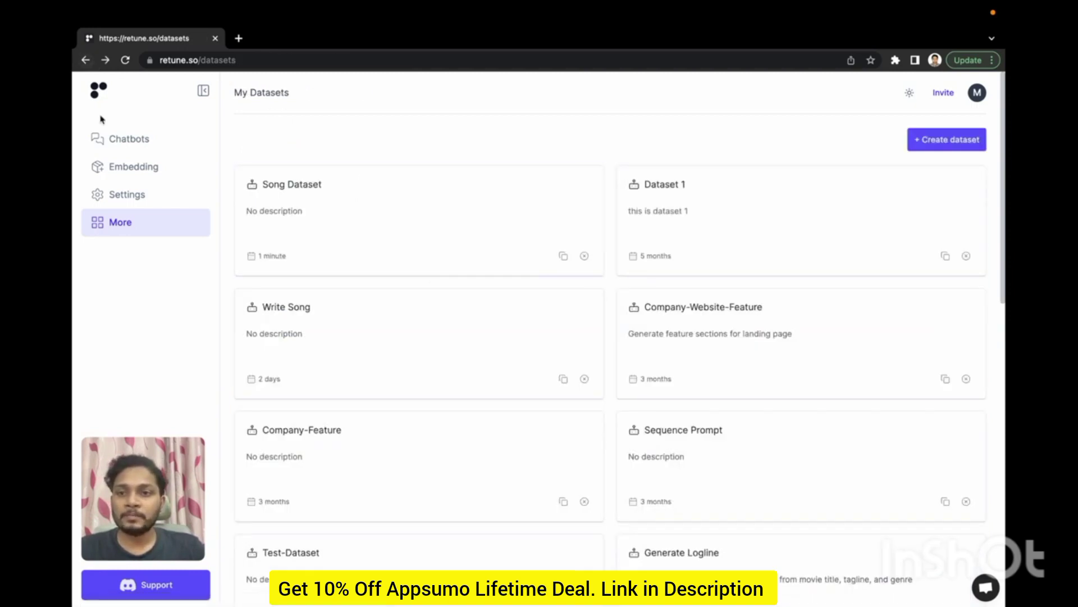
click(84, 60)
click(478, 364)
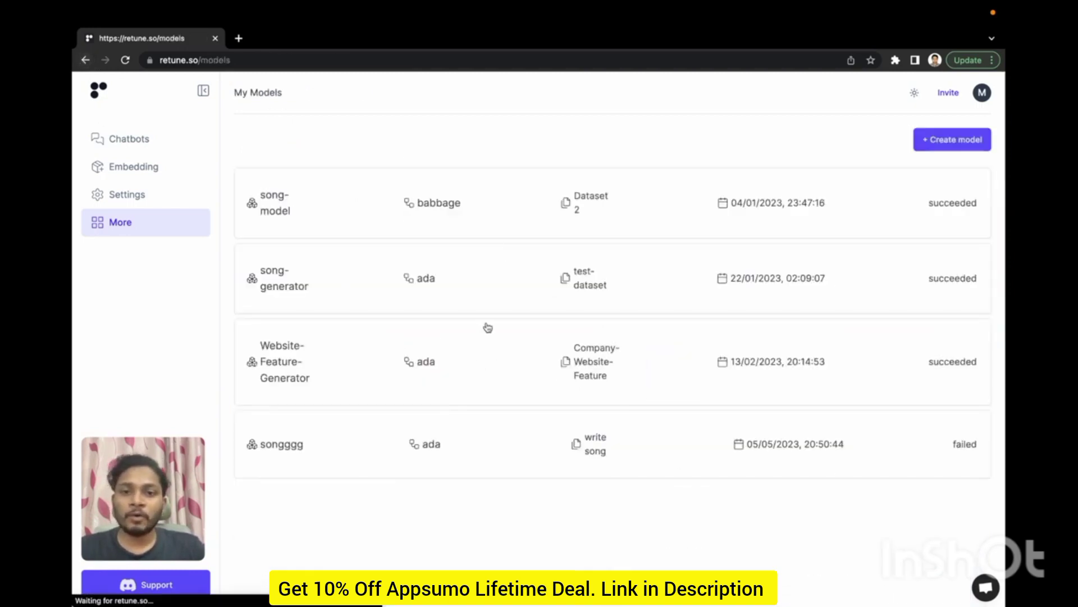
click(952, 140)
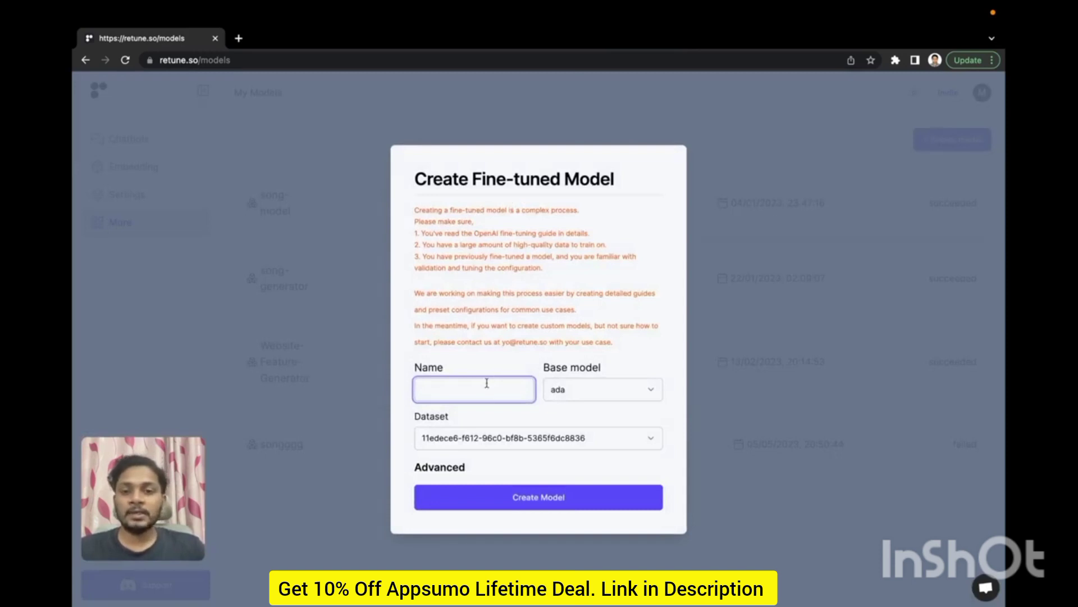
text(Song Model)
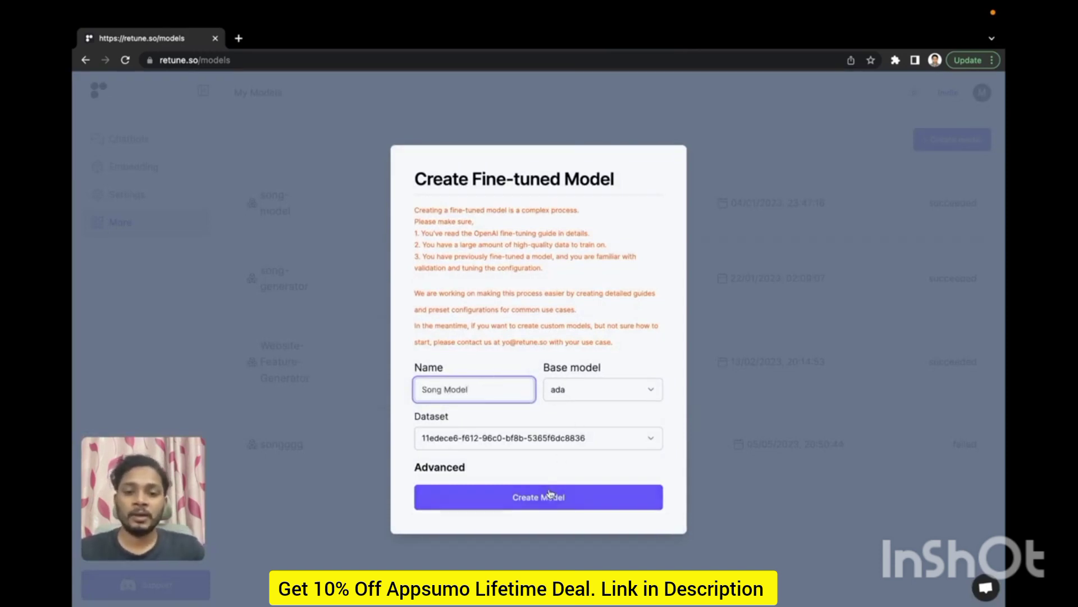
click(569, 441)
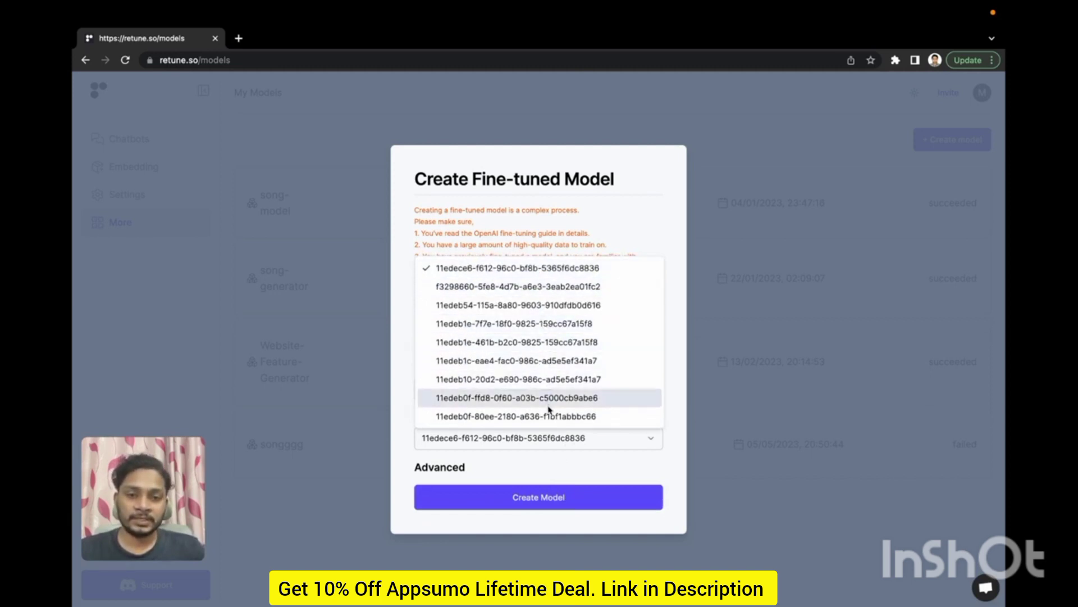
click(554, 279)
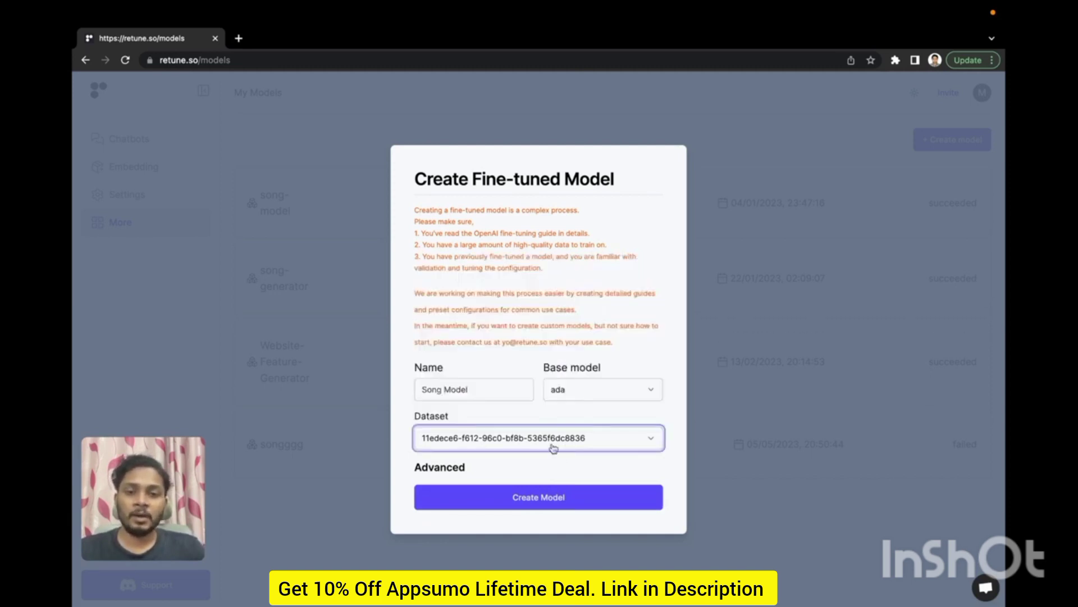
click(600, 387)
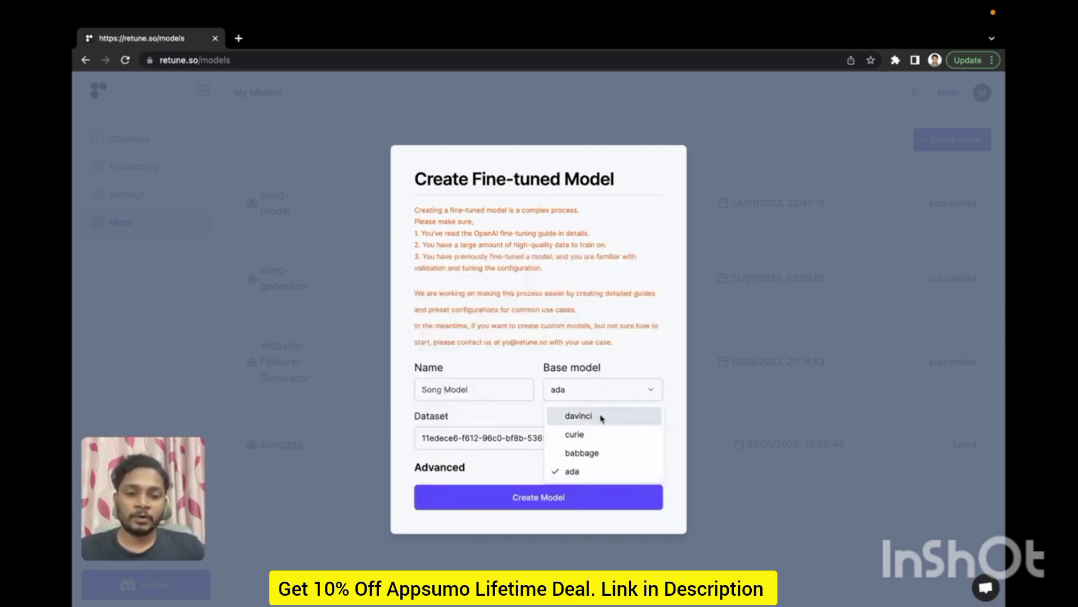
click(633, 355)
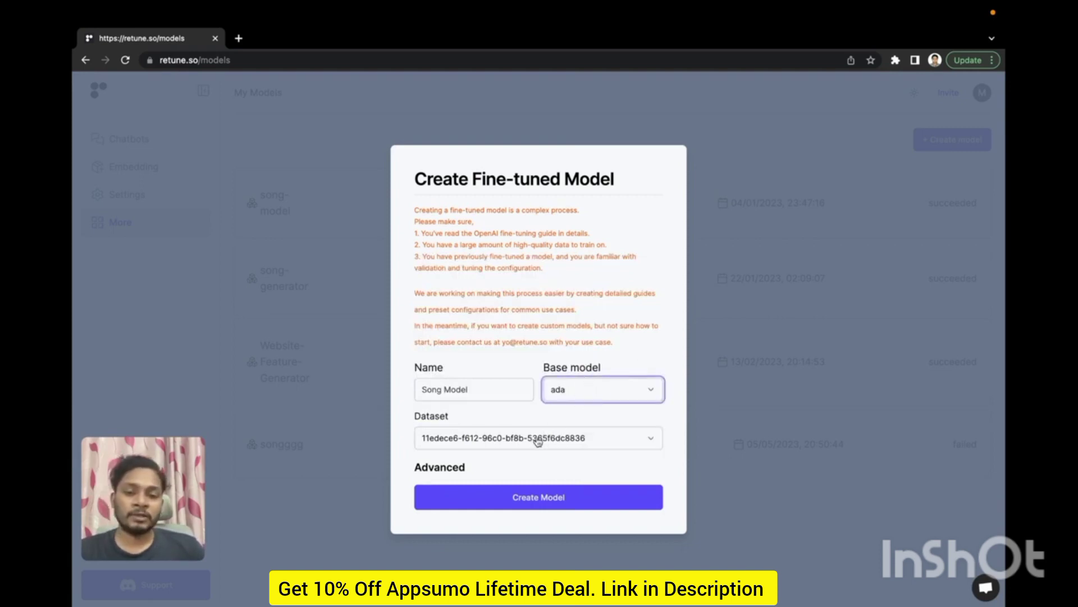
click(548, 493)
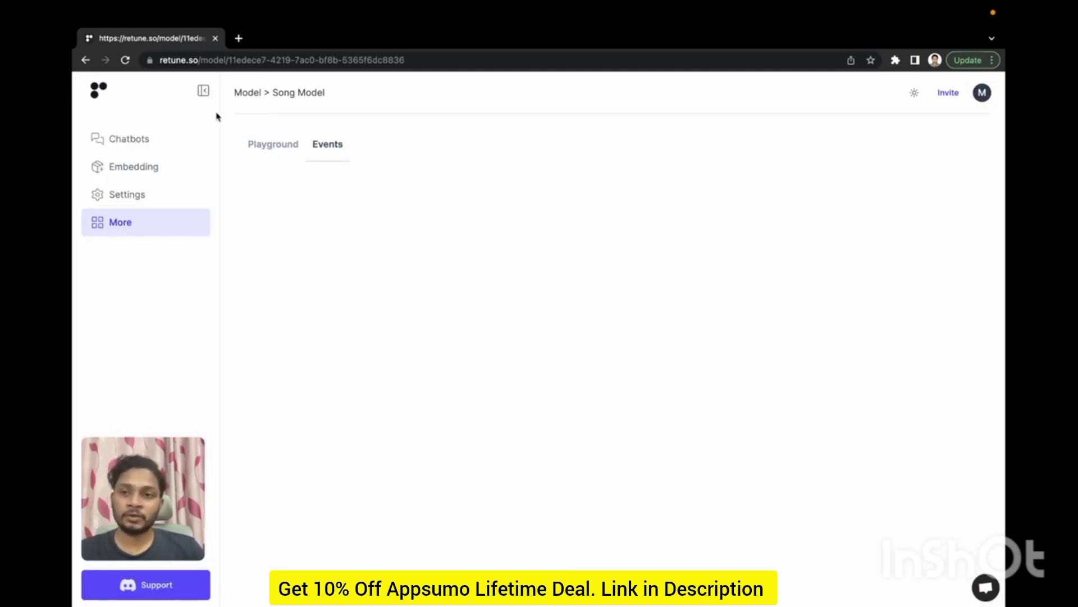
Check the models list and the song-generator playground, then return to the Others page.
click(87, 59)
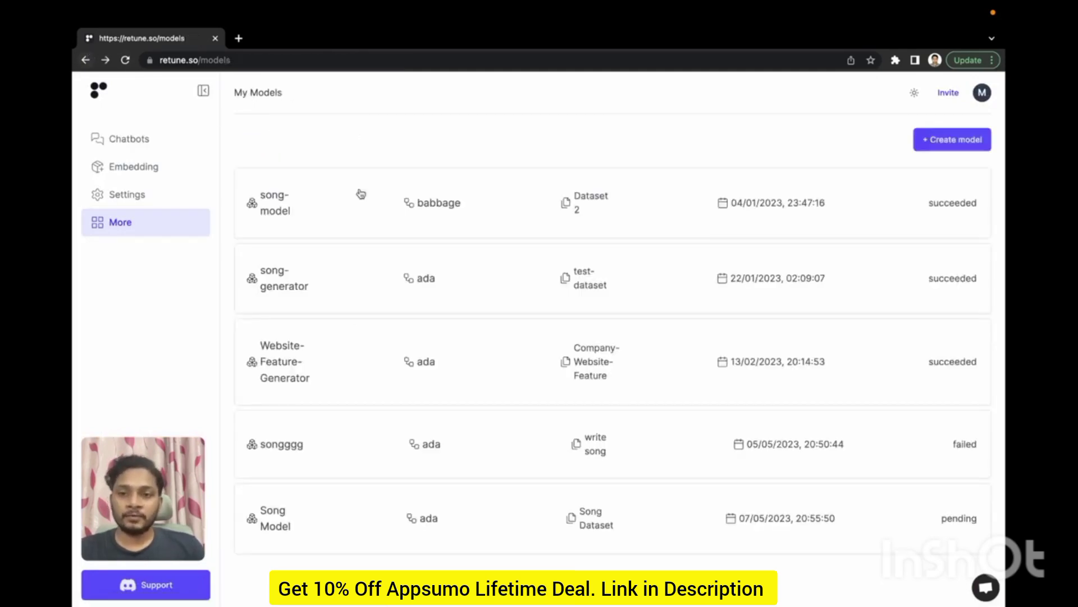
click(432, 280)
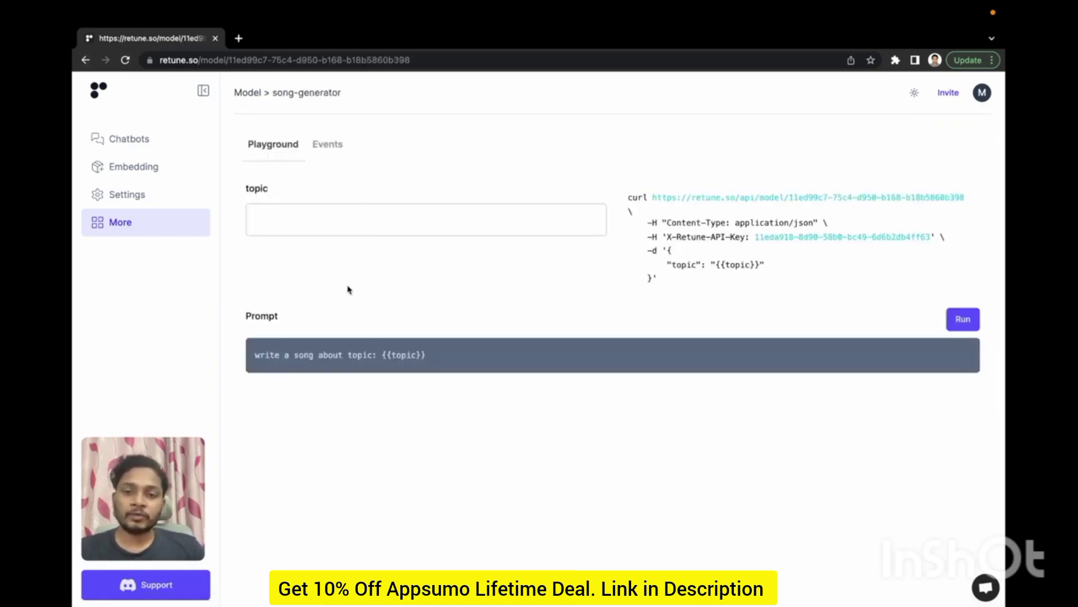
key(alt+Left)
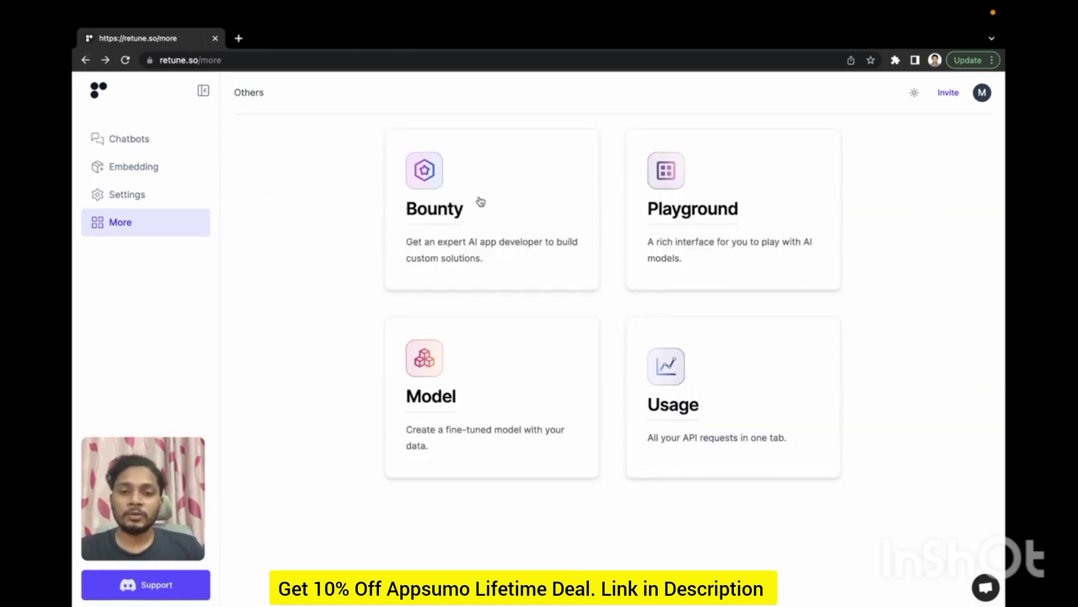
Browse the All Bounties list, then go back to the re:tune landing page.
click(481, 202)
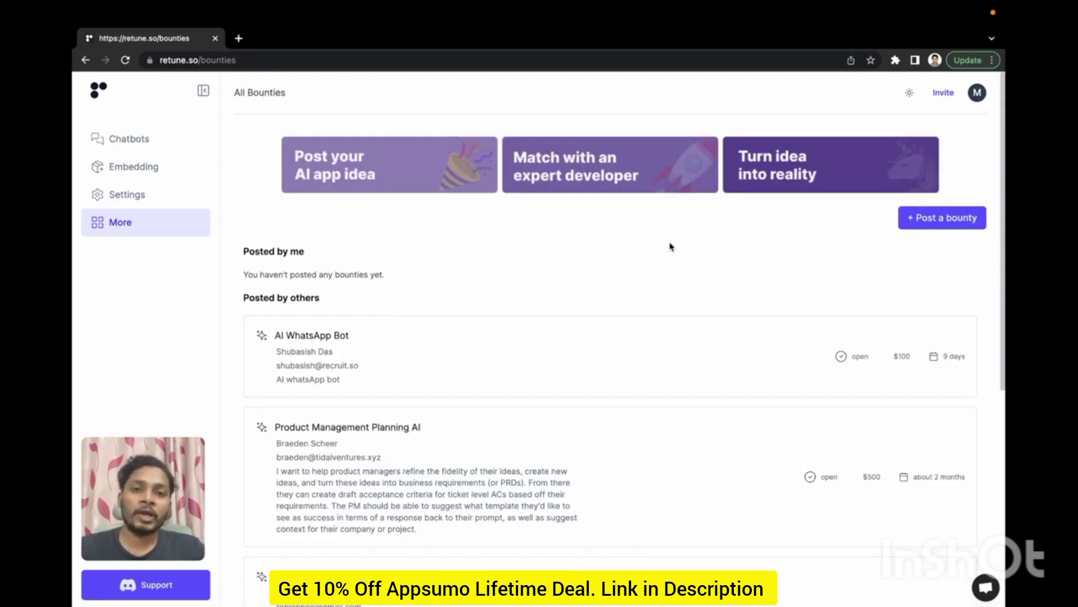
scroll(670, 247, down, 6)
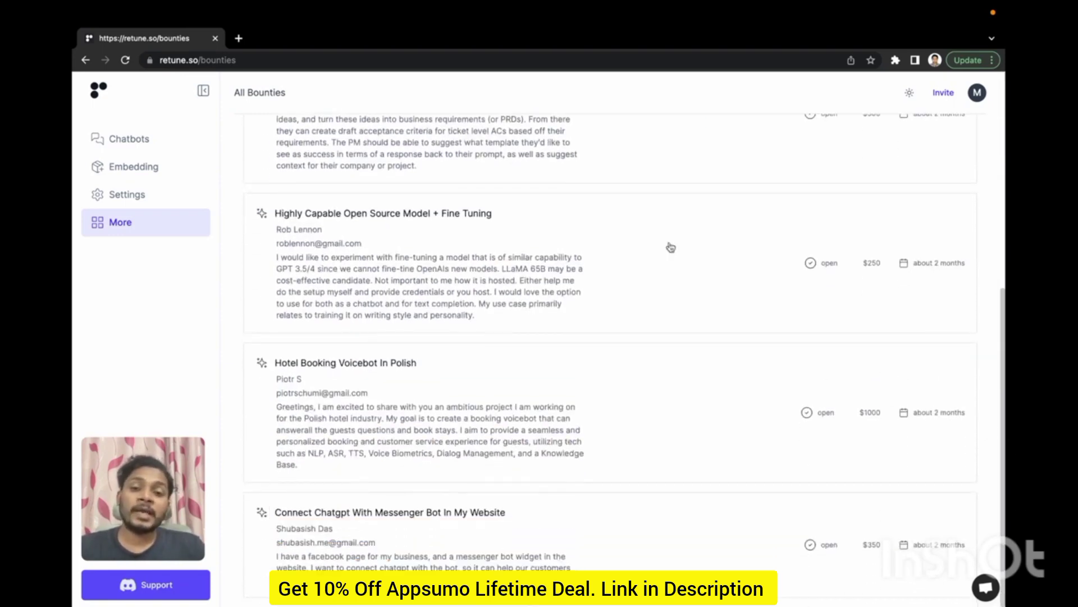
scroll(670, 248, up, 6)
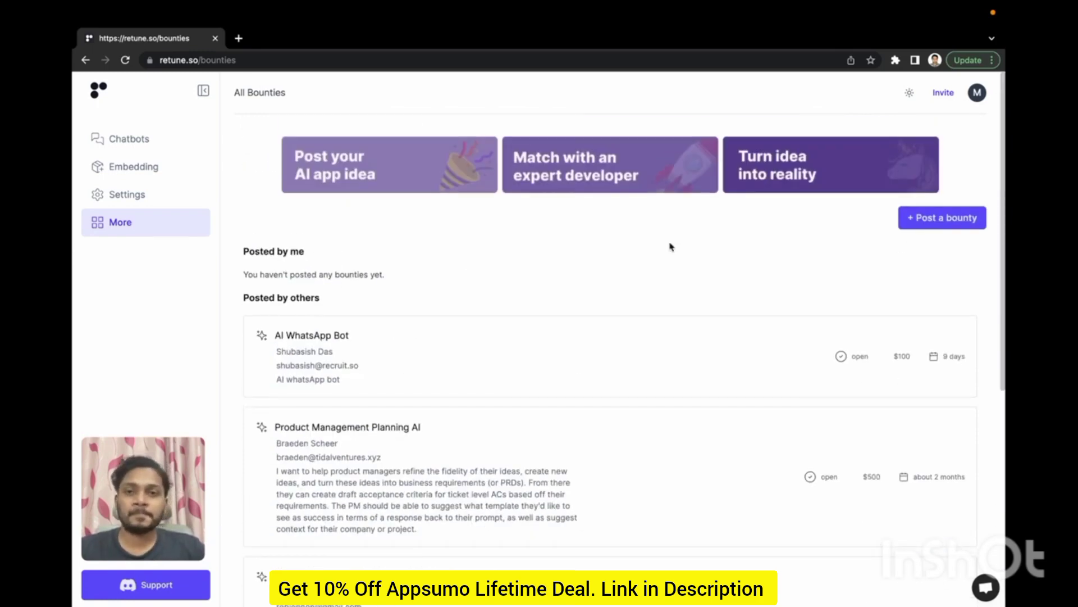
click(85, 60)
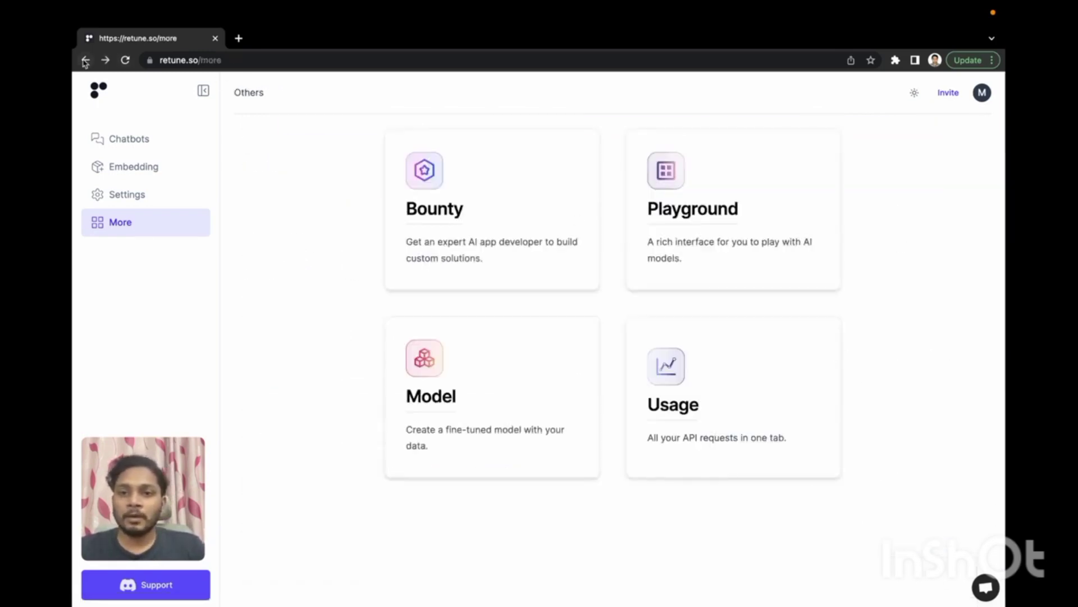
click(86, 60)
click(85, 60)
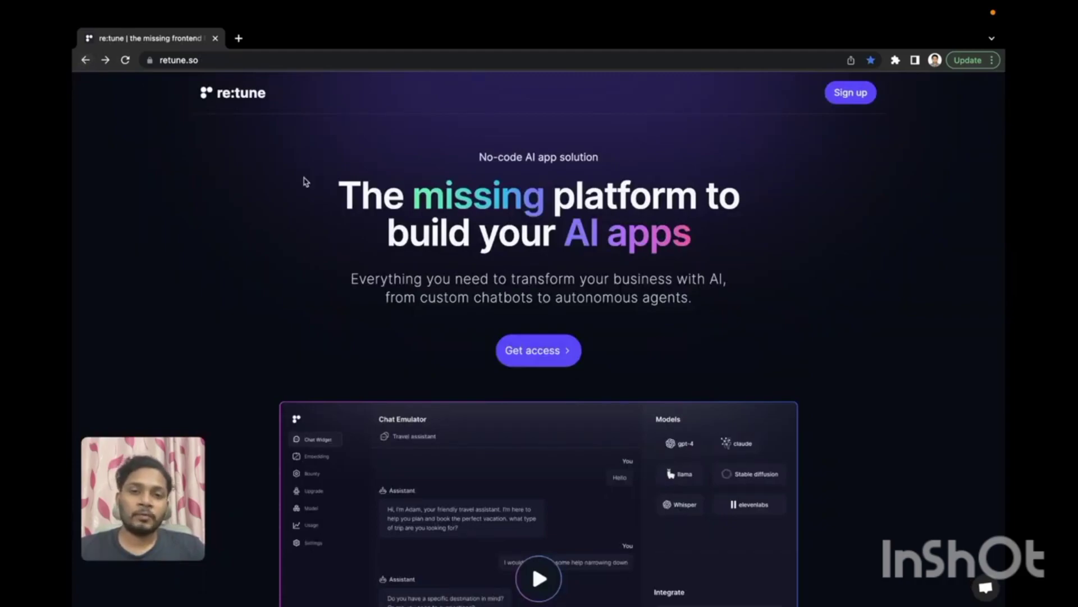